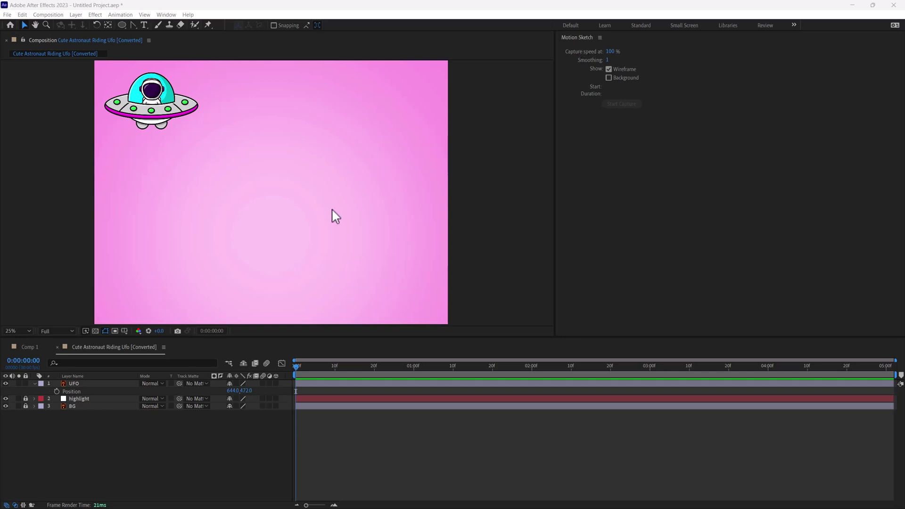
# Step: Move the UFO to the composition's top-left corner as its starting position
pyautogui.moveTo(151, 114); pyautogui.dragTo(112, 118)
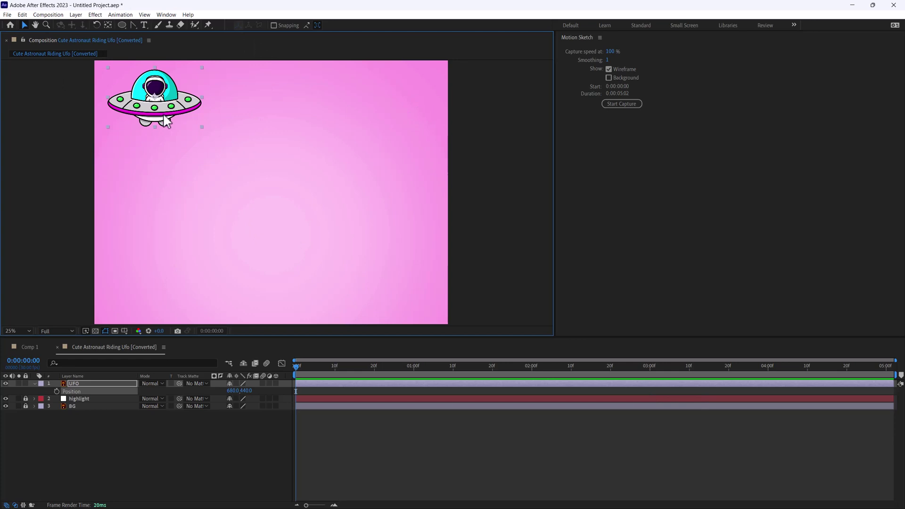
pyautogui.moveTo(163, 114); pyautogui.dragTo(167, 121)
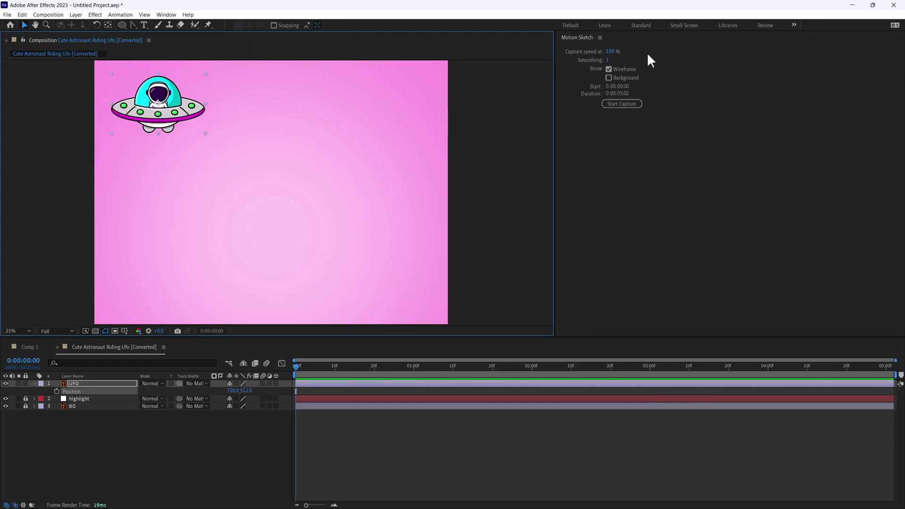
pyautogui.click(168, 14)
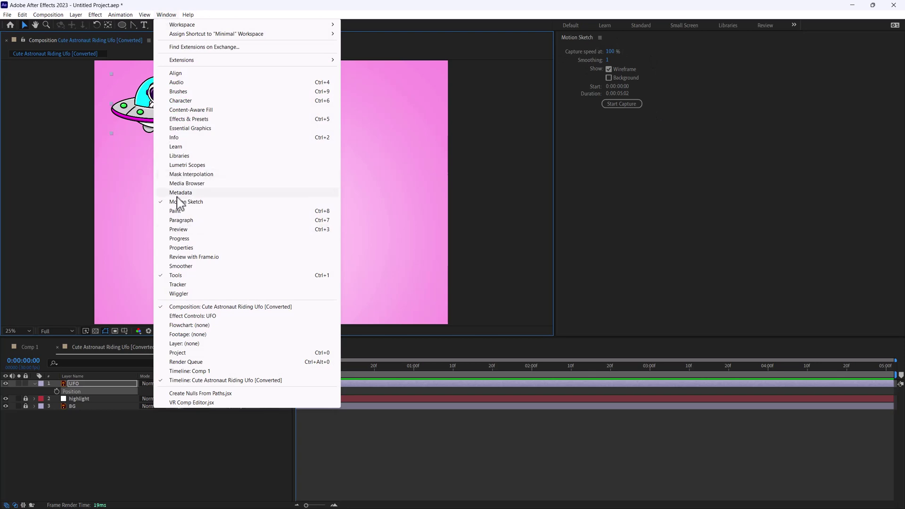
# Step: Show the Motion Sketch panel, reset time to 0:00:00:00, and arm a capture for the UFO
pyautogui.click(648, 162)
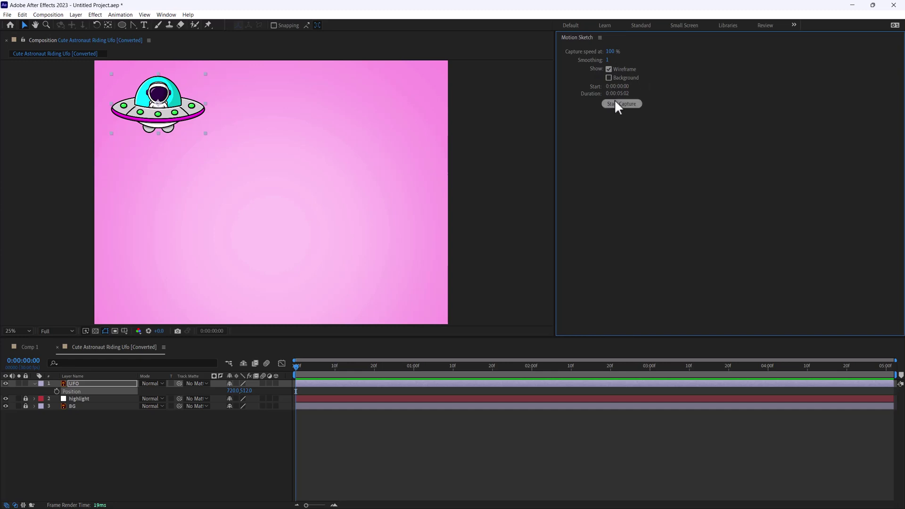
pyautogui.moveTo(293, 366)
pyautogui.mouseDown()
pyautogui.moveTo(500, 375)
pyautogui.moveTo(290, 375)
pyautogui.mouseUp()
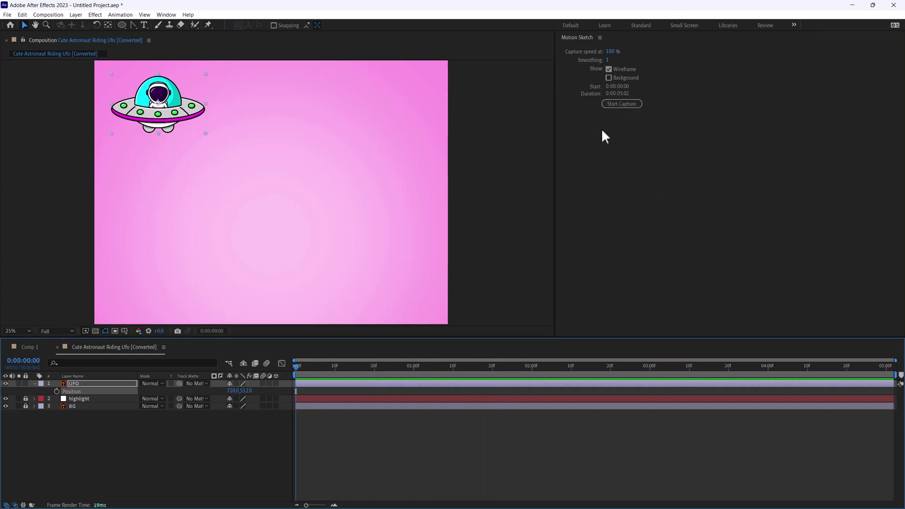
pyautogui.click(628, 104)
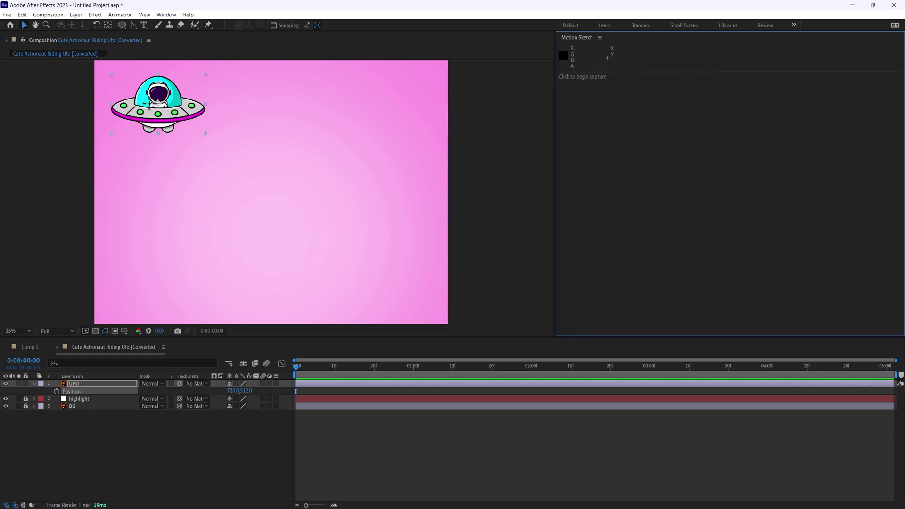
# Step: Sketch a trial wavy UFO flight across the comp, preview it, then undo it
pyautogui.moveTo(149, 103)
pyautogui.mouseDown()
pyautogui.moveTo(139, 138)
pyautogui.moveTo(150, 171)
pyautogui.moveTo(175, 184)
pyautogui.moveTo(245, 147)
pyautogui.moveTo(269, 153)
pyautogui.moveTo(303, 231)
pyautogui.moveTo(347, 220)
pyautogui.moveTo(402, 180)
pyautogui.moveTo(452, 190)
pyautogui.moveTo(503, 242)
pyautogui.mouseUp()
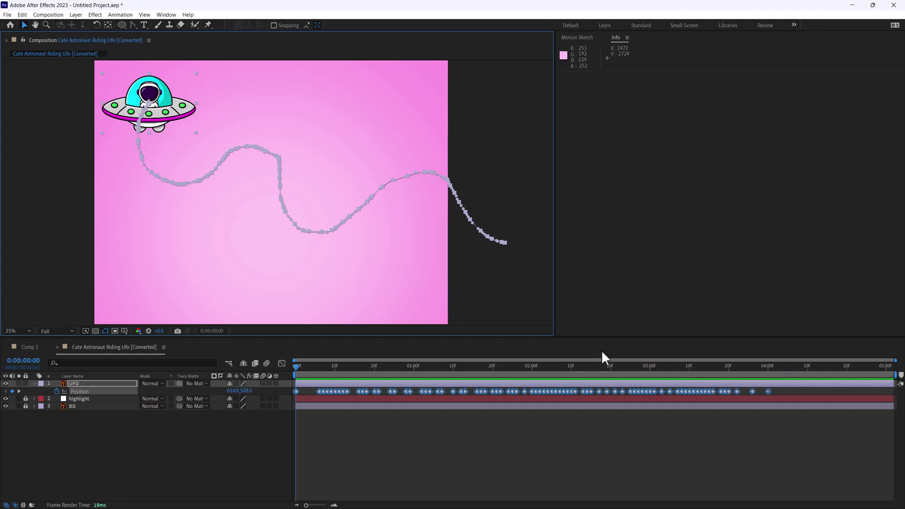
pyautogui.press('space')
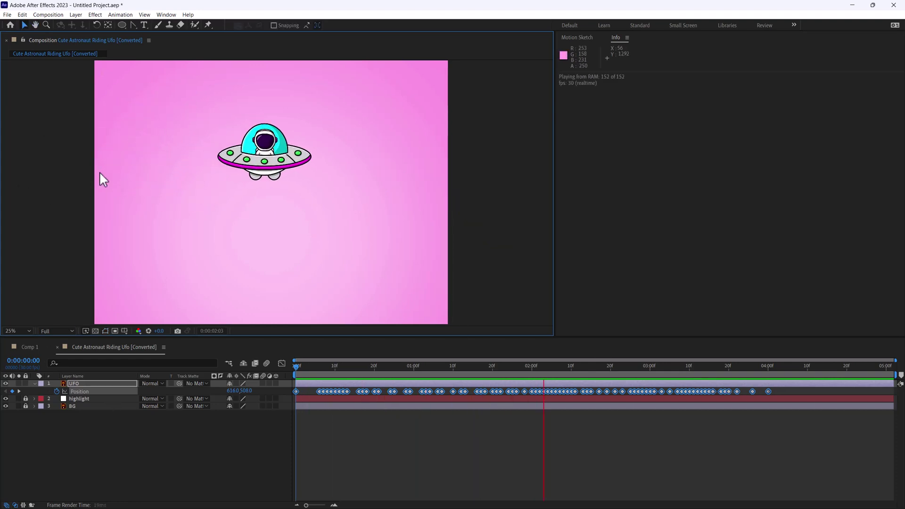
pyautogui.press('space')
pyautogui.press('v')
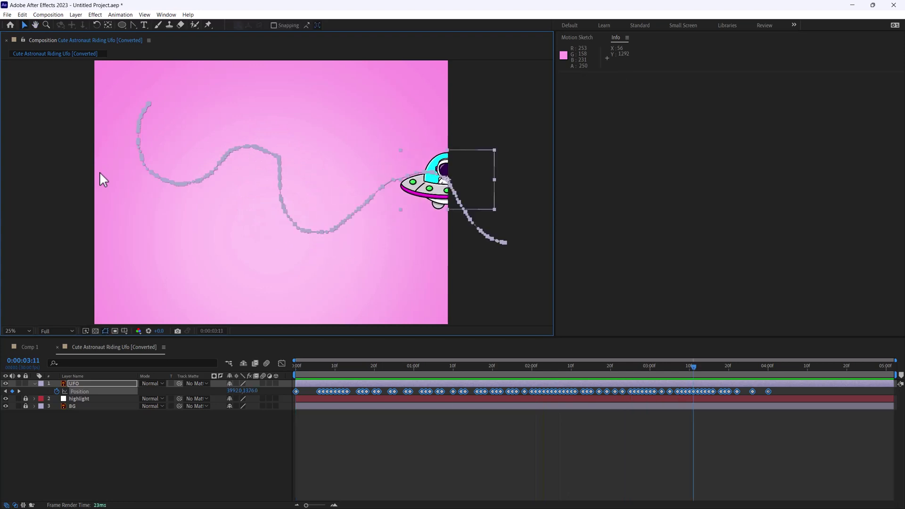
pyautogui.hotkey('ctrl', 'z')
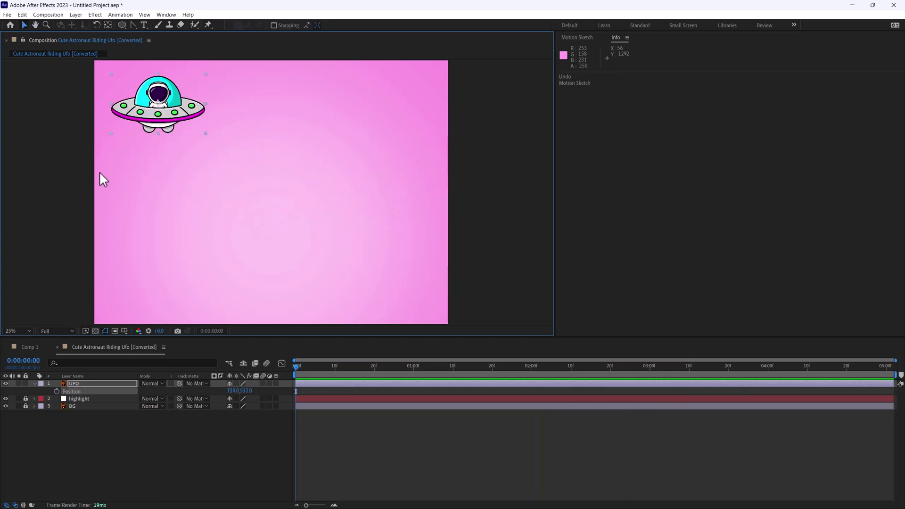
# Step: With the UFO layer selected, set Motion Sketch Smoothing to 25 and arm a new capture
pyautogui.click(76, 384)
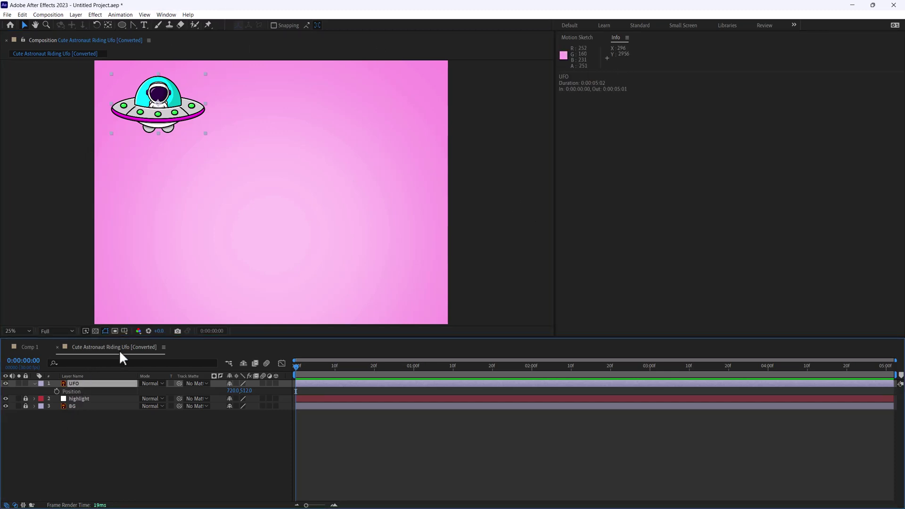
pyautogui.click(167, 118)
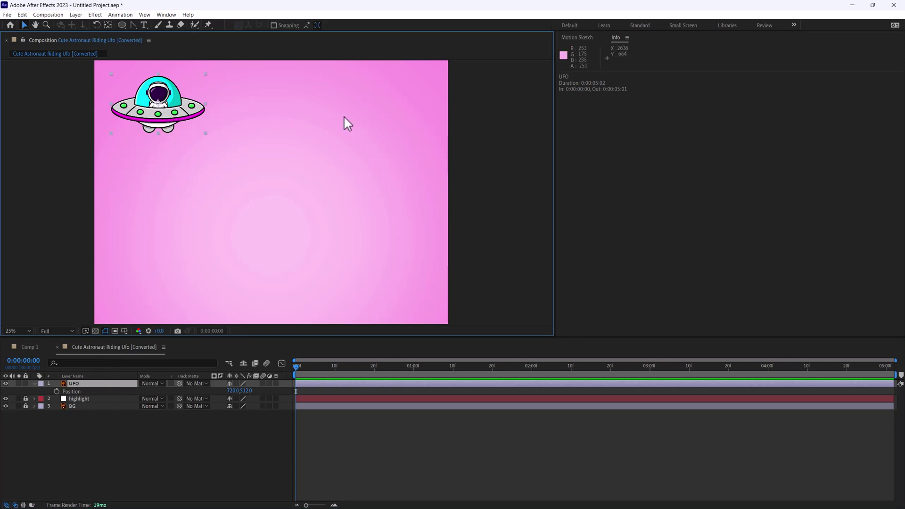
pyautogui.click(168, 15)
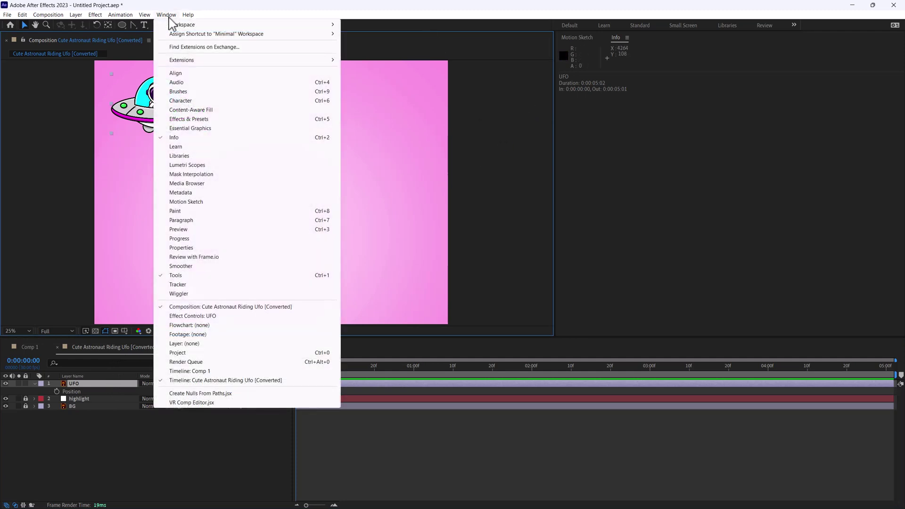
pyautogui.click(213, 206)
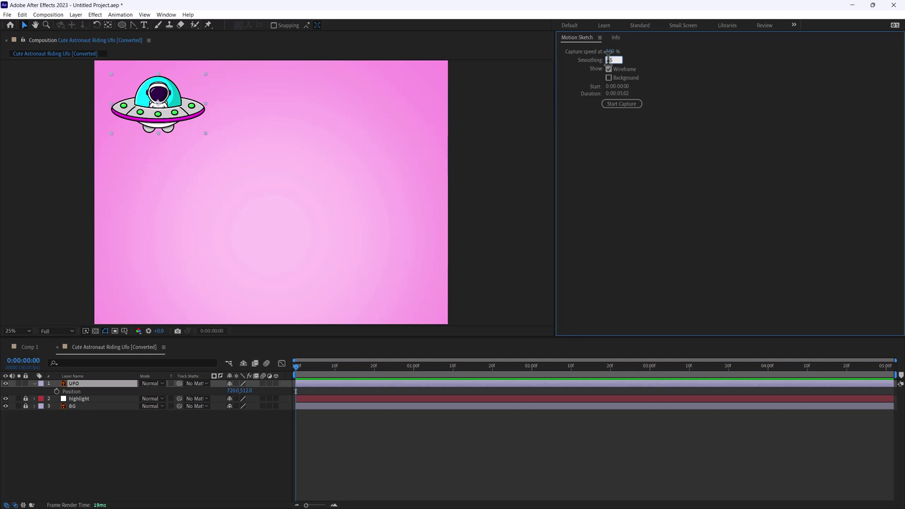
pyautogui.press('Return')
pyautogui.click(622, 104)
# Step: Sketch a smoother UFO flight path, preview it, and delete one surplus path vertex
pyautogui.moveTo(149, 105)
pyautogui.mouseDown()
pyautogui.moveTo(140, 138)
pyautogui.moveTo(175, 166)
pyautogui.moveTo(238, 134)
pyautogui.moveTo(297, 155)
pyautogui.moveTo(281, 220)
pyautogui.moveTo(330, 246)
pyautogui.moveTo(415, 209)
pyautogui.moveTo(425, 249)
pyautogui.moveTo(485, 279)
pyautogui.moveTo(522, 256)
pyautogui.mouseUp()
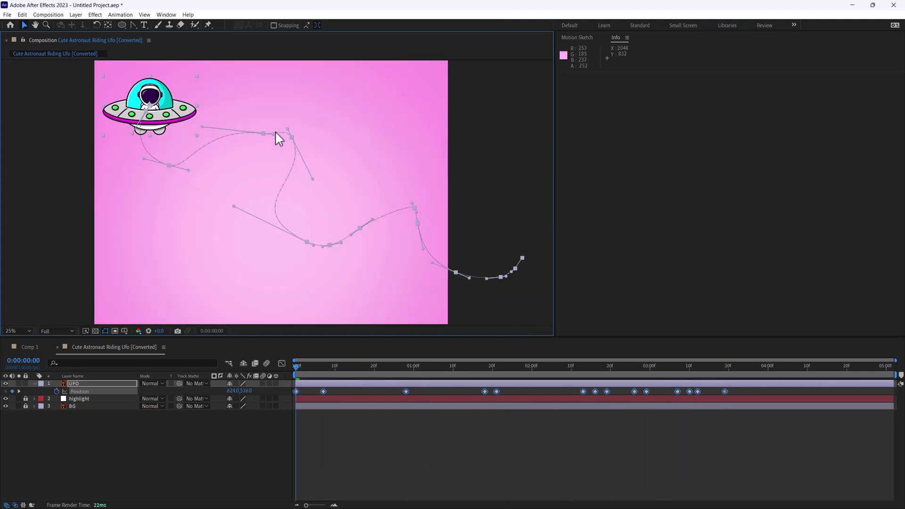
pyautogui.press('space')
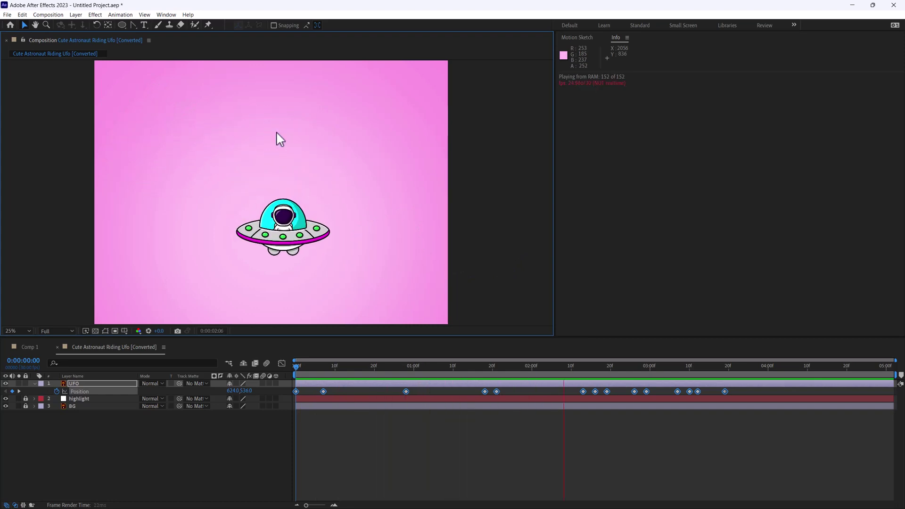
pyautogui.press('space')
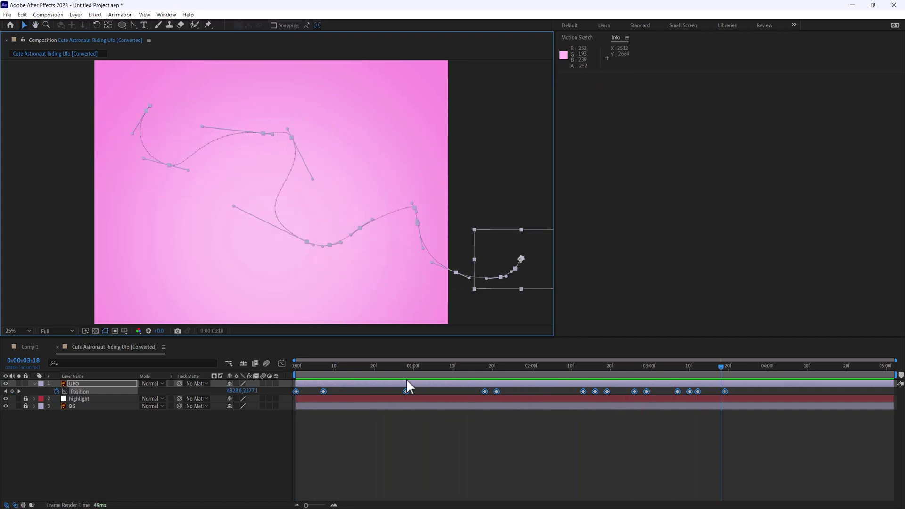
pyautogui.moveTo(135, 23); pyautogui.dragTo(157, 50)
pyautogui.click(263, 134)
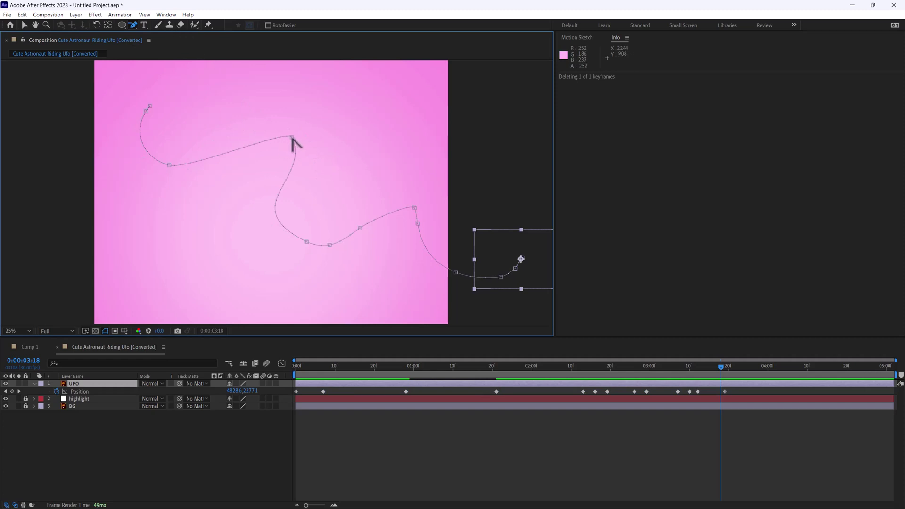
# Step: Smooth curve points and remove surplus vertices along the middle of the UFO path
pyautogui.click(292, 137)
pyautogui.click(292, 137)
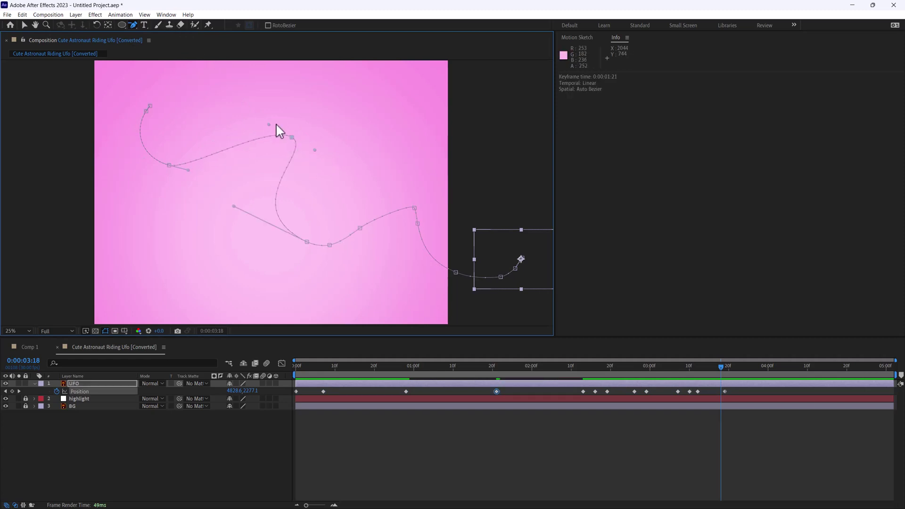
pyautogui.moveTo(267, 129); pyautogui.dragTo(260, 105)
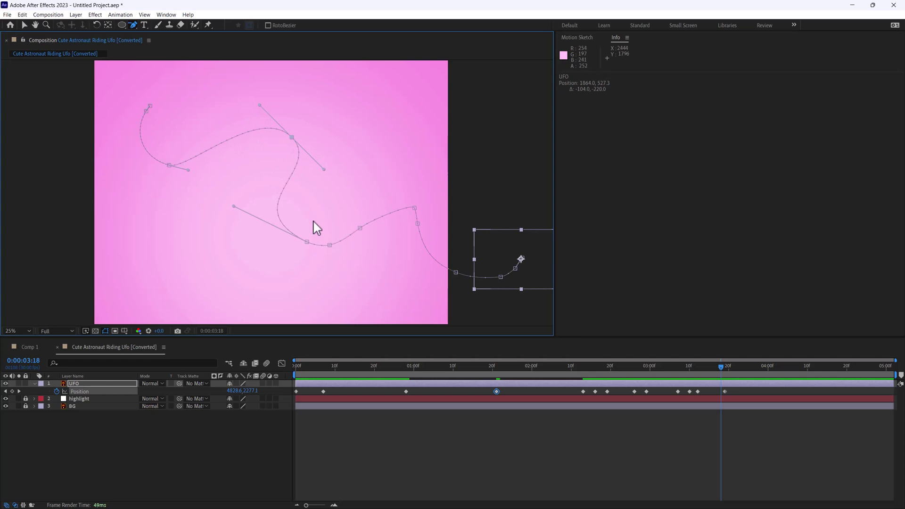
pyautogui.click(329, 245)
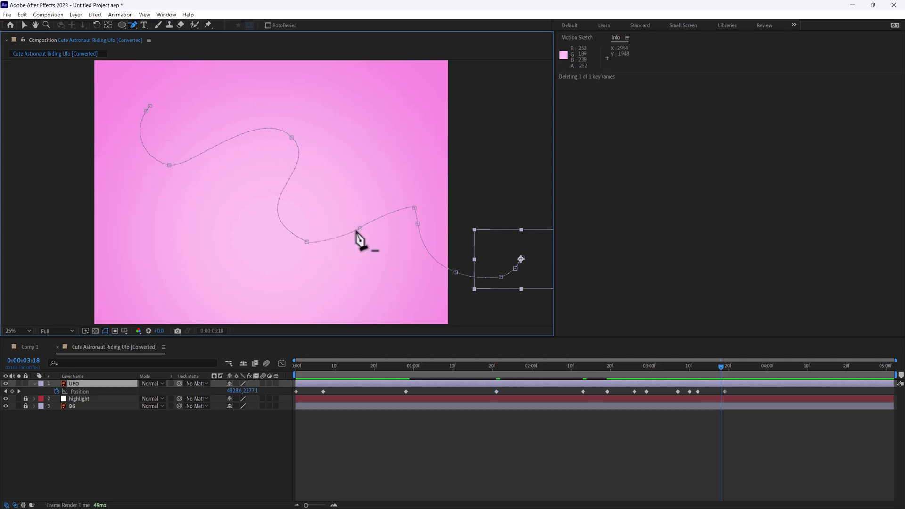
pyautogui.click(307, 242)
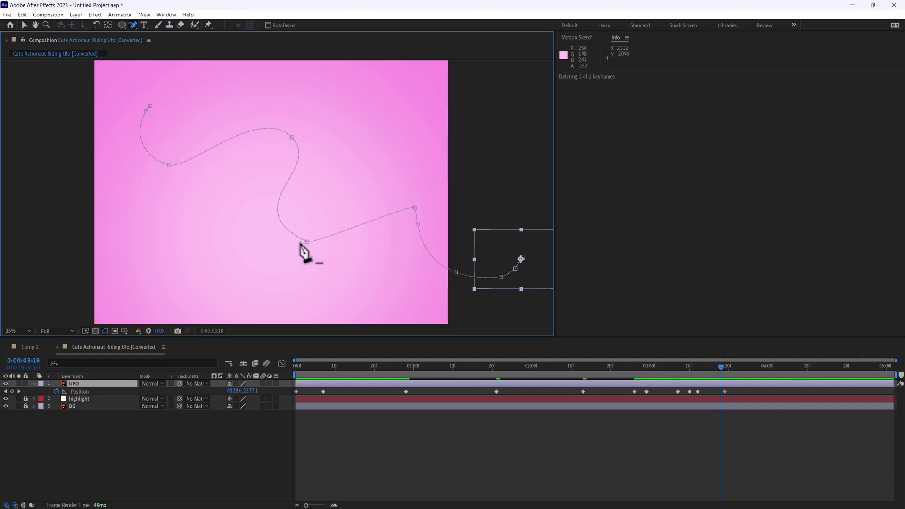
pyautogui.click(308, 243)
pyautogui.keyDown('ctrl'); pyautogui.click(309, 243); pyautogui.keyUp('ctrl')
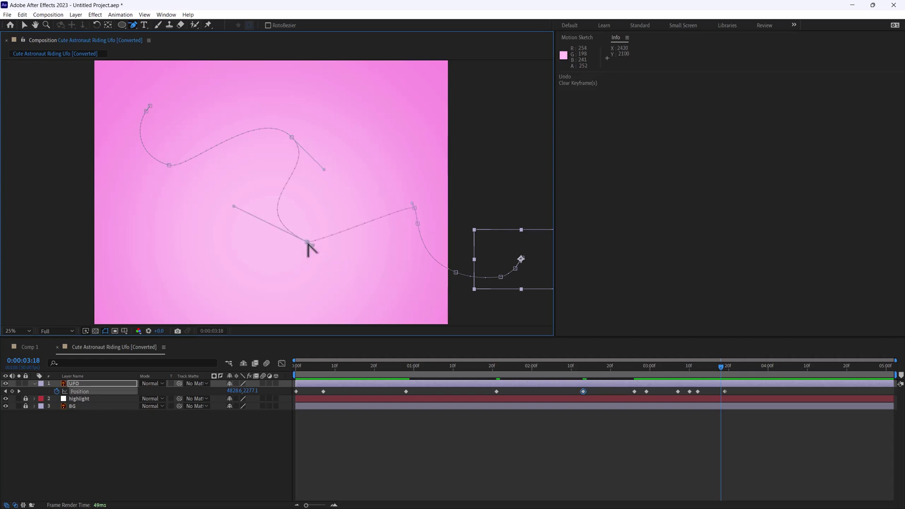
pyautogui.click(309, 245)
pyautogui.hotkey('ctrl', 'z')
pyautogui.moveTo(336, 258); pyautogui.dragTo(362, 275)
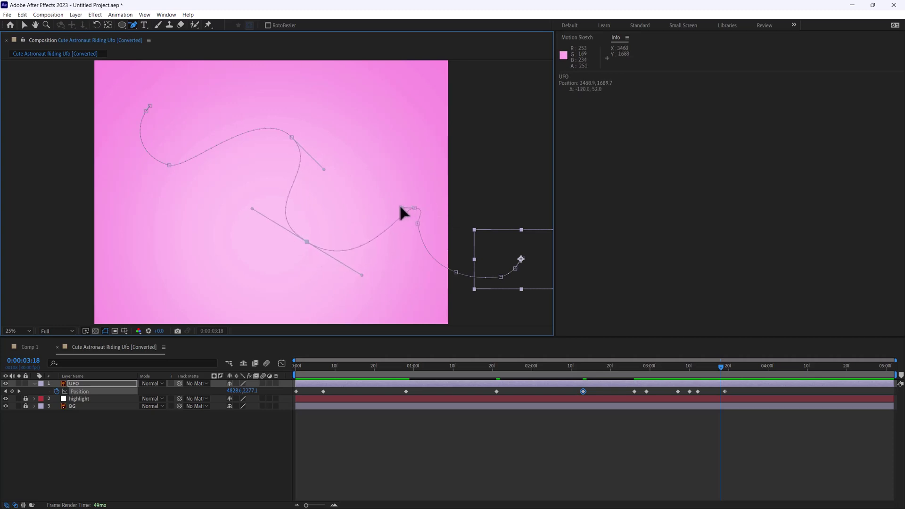
# Step: Delete another point and one near the start, then pull handles to curve the opening
pyautogui.click(418, 225)
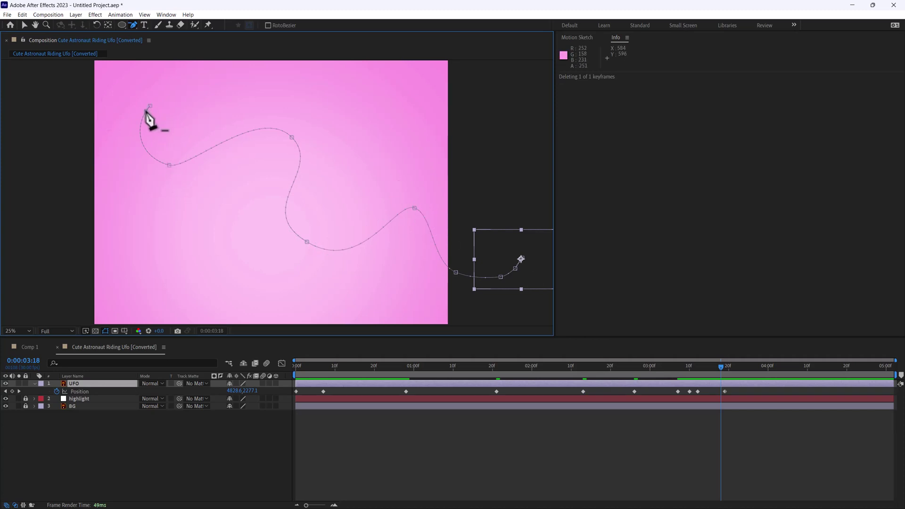
pyautogui.click(146, 111)
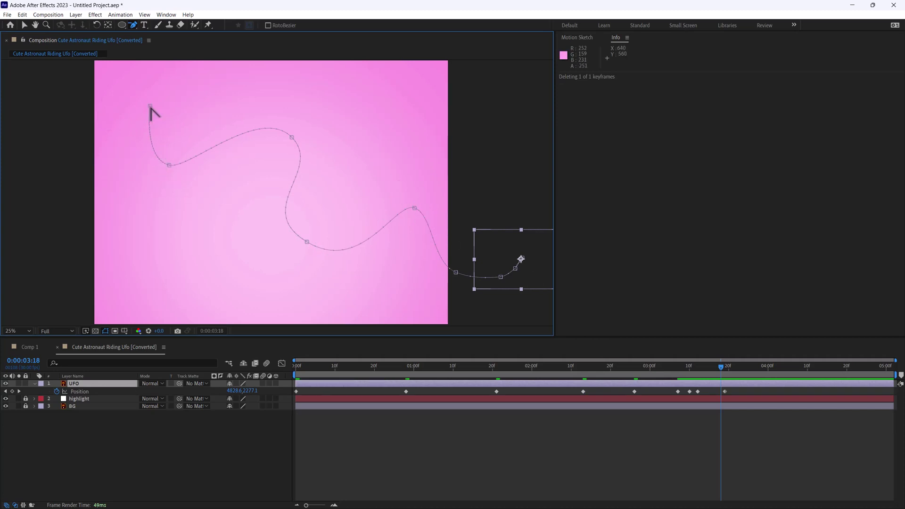
pyautogui.moveTo(149, 105); pyautogui.dragTo(120, 133)
# Step: Preview the UFO flight from frame 0 along the edited path, then stop
pyautogui.press('space')
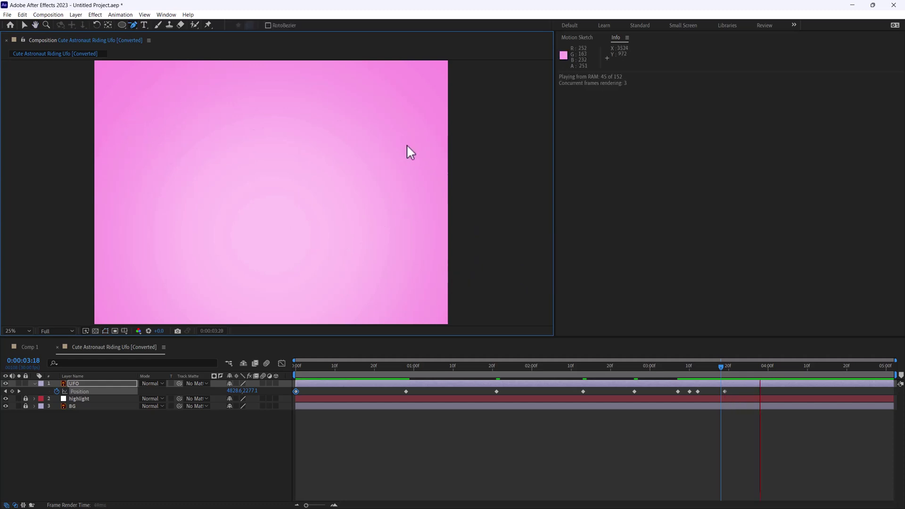
pyautogui.click(299, 366)
pyautogui.press('space')
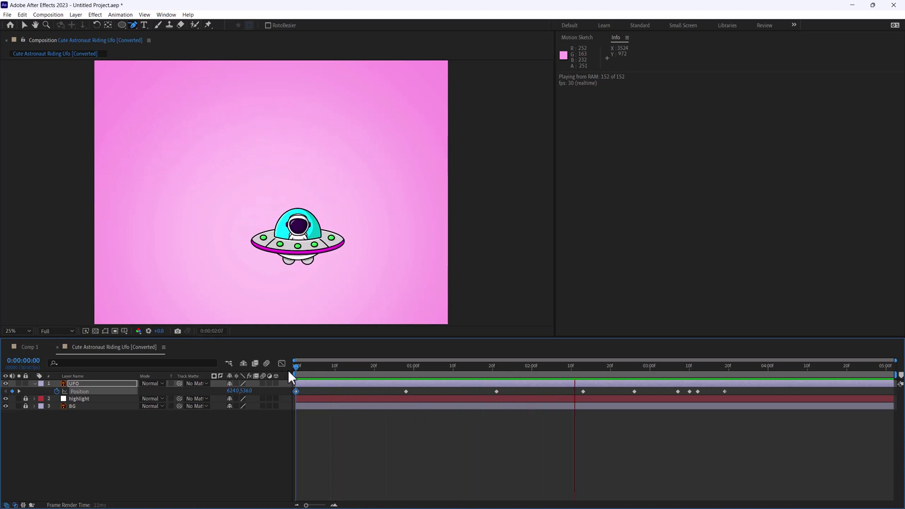
pyautogui.press('space')
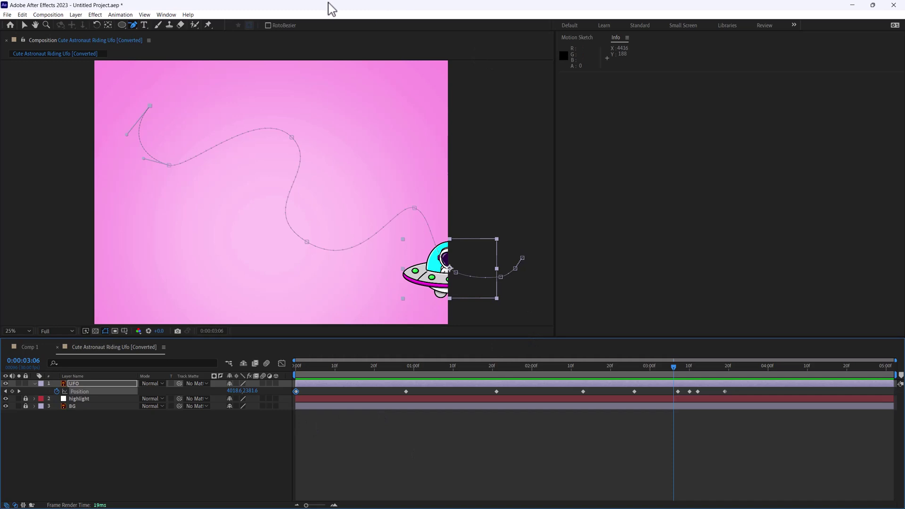
# Step: Show the Motion Sketch panel and switch to Comp 1 with the white S
pyautogui.click(172, 15)
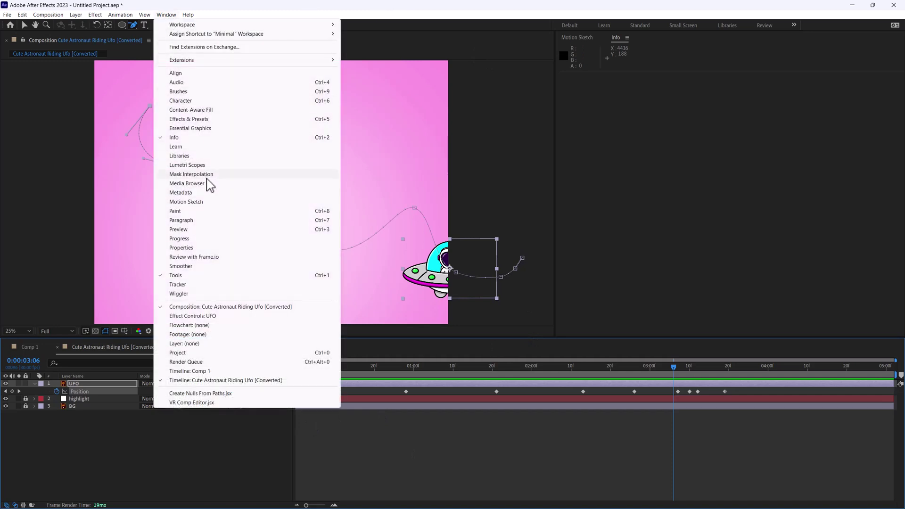
pyautogui.click(215, 202)
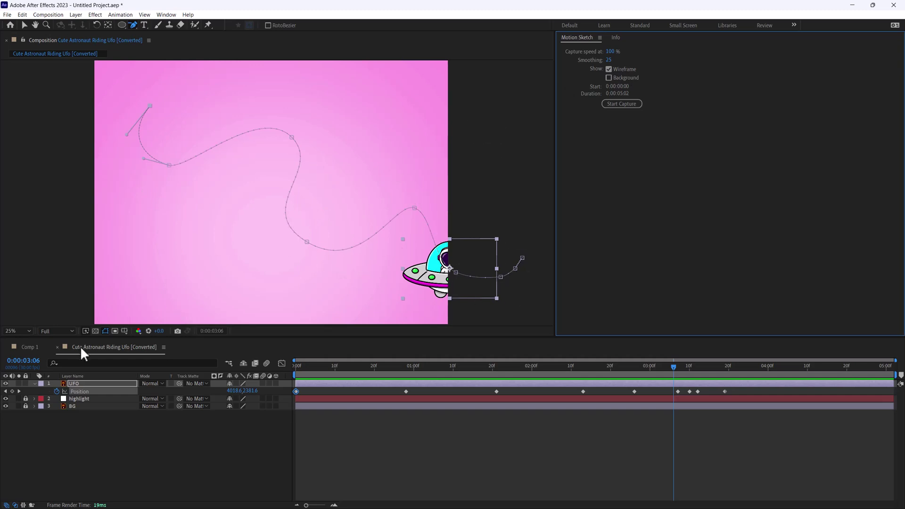
pyautogui.click(32, 346)
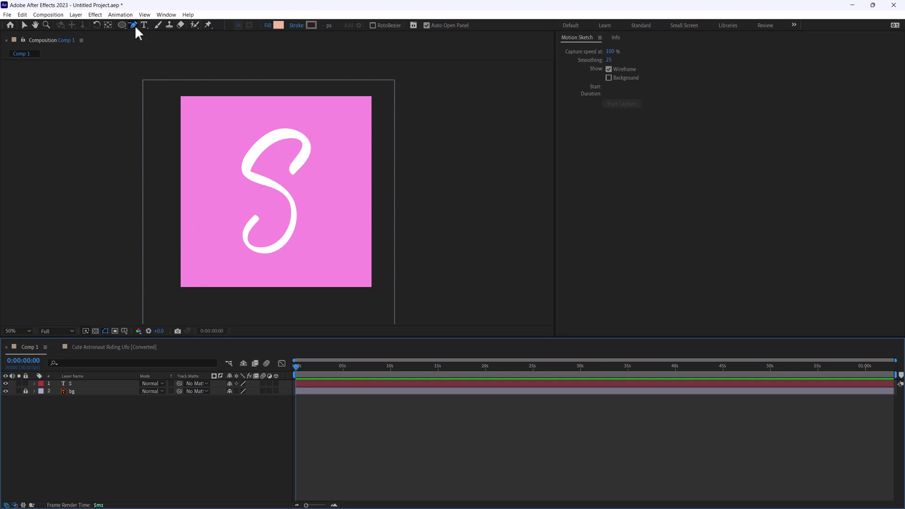
# Step: Trace a Pen mask path along the S's curves from top end to lower hook
pyautogui.moveTo(135, 27); pyautogui.dragTo(150, 30)
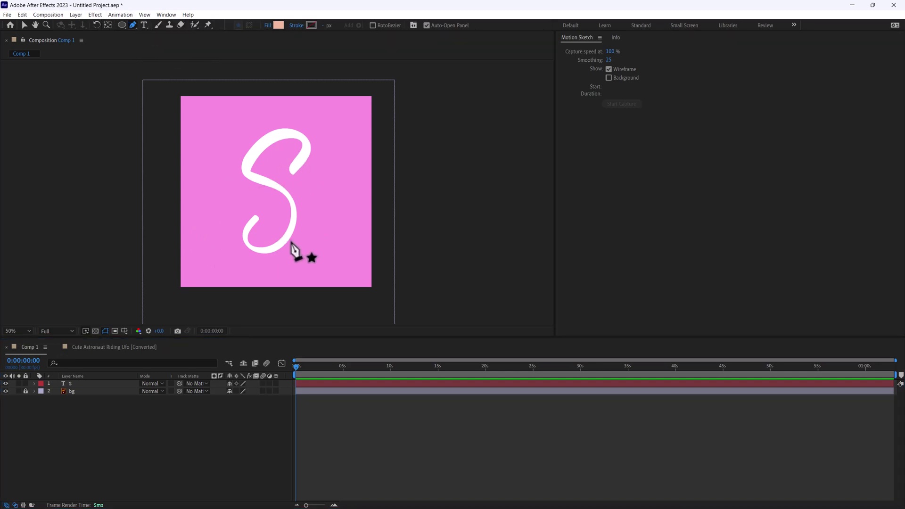
pyautogui.click(72, 384)
pyautogui.click(293, 168)
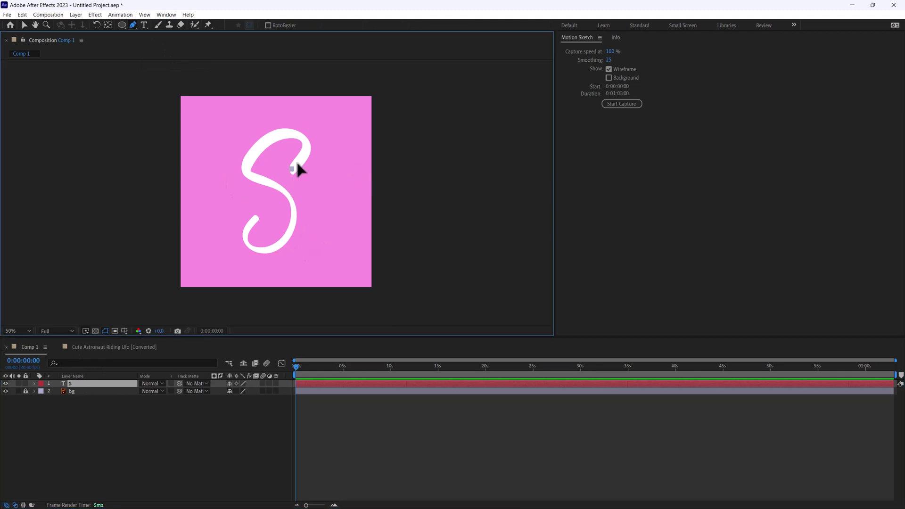
pyautogui.click(306, 147)
pyautogui.click(251, 142)
pyautogui.click(244, 160)
pyautogui.click(255, 174)
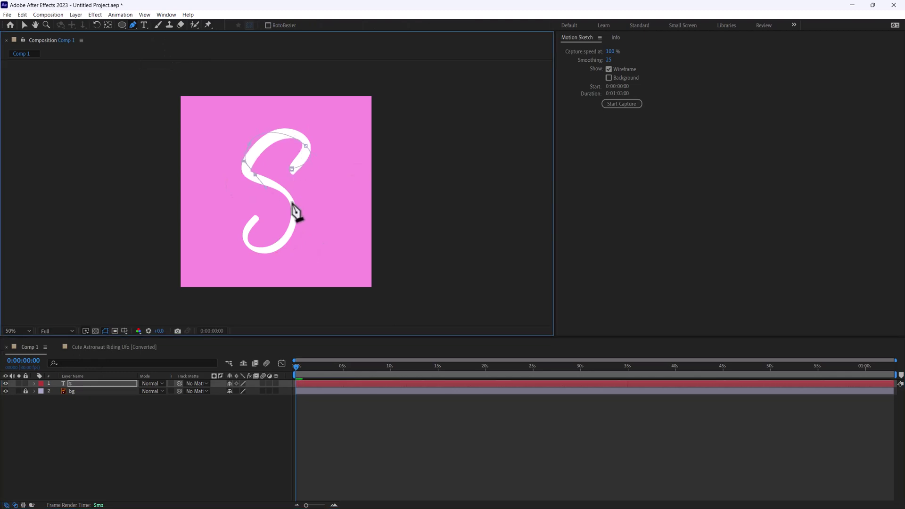
pyautogui.click(293, 202)
pyautogui.click(287, 241)
pyautogui.click(249, 246)
pyautogui.click(246, 230)
pyautogui.click(255, 217)
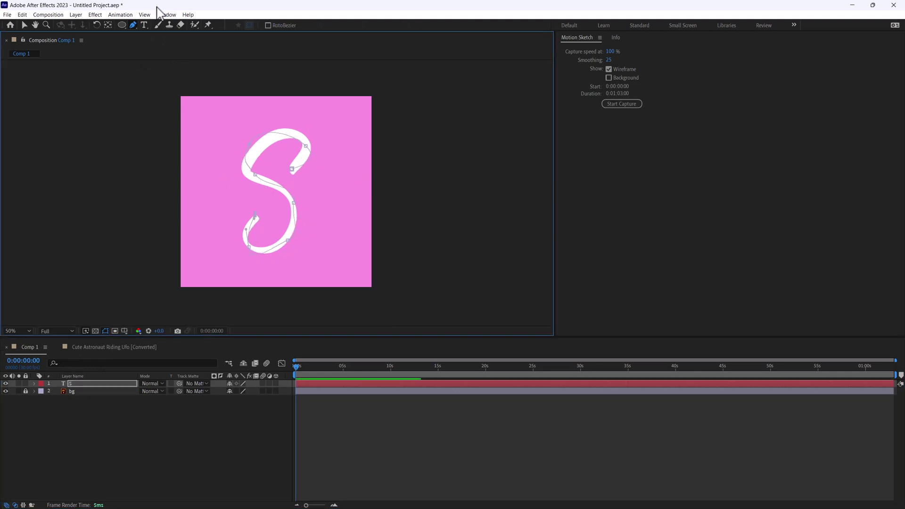
# Step: Apply a Stroke effect with brush size 44.6 to the S, then remove it again
pyautogui.click(120, 15)
pyautogui.moveTo(92, 14)
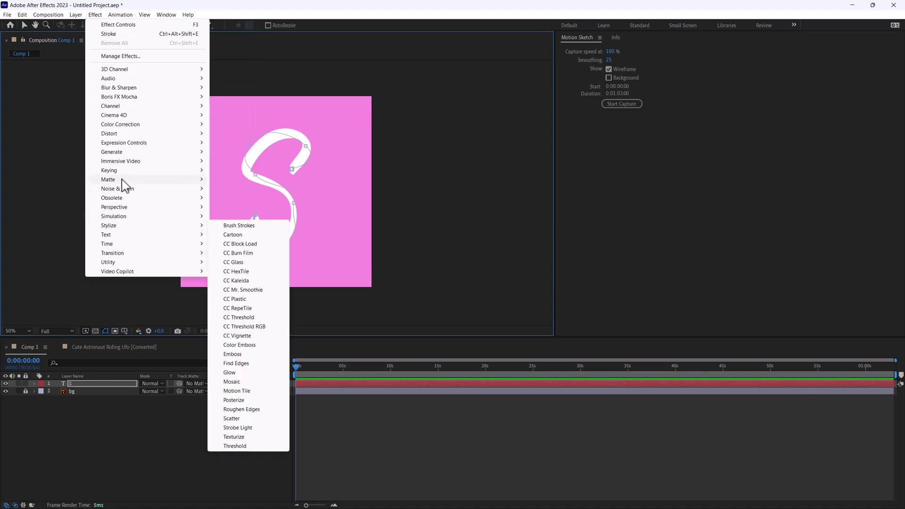
pyautogui.moveTo(125, 152)
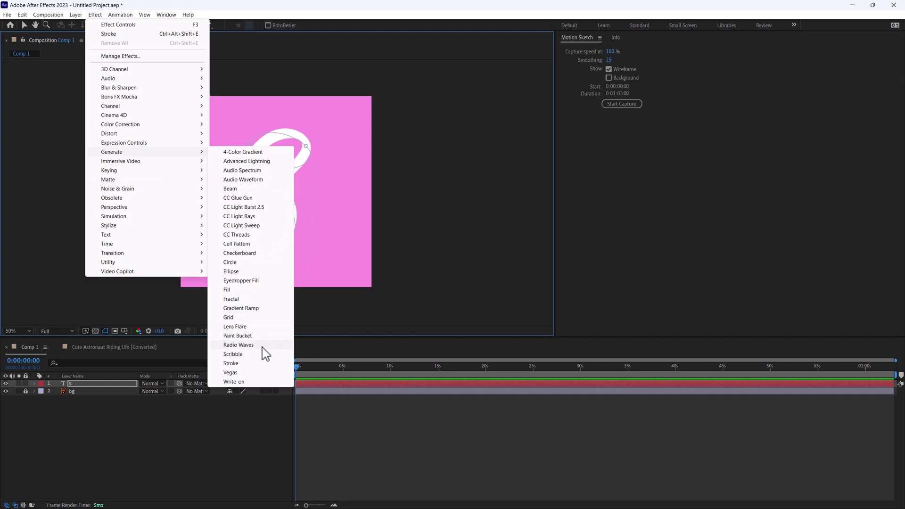
pyautogui.click(258, 363)
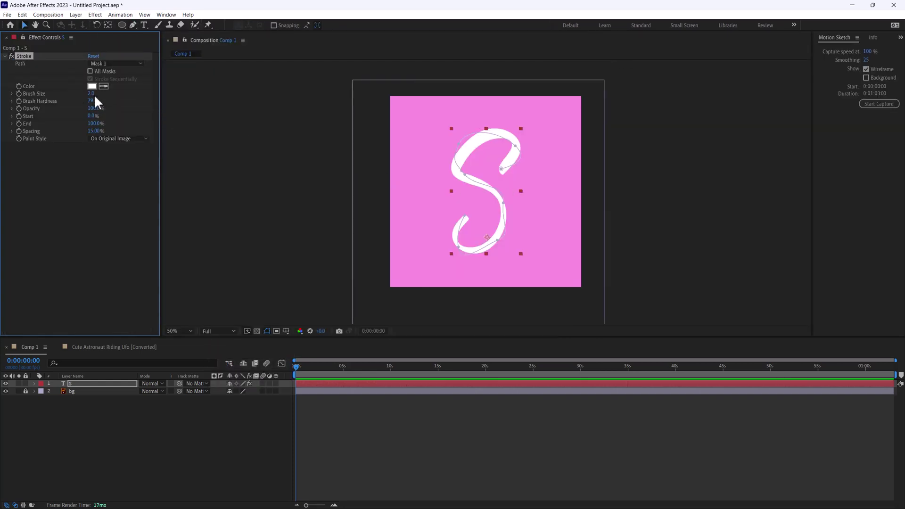
pyautogui.moveTo(91, 93); pyautogui.dragTo(468, 174)
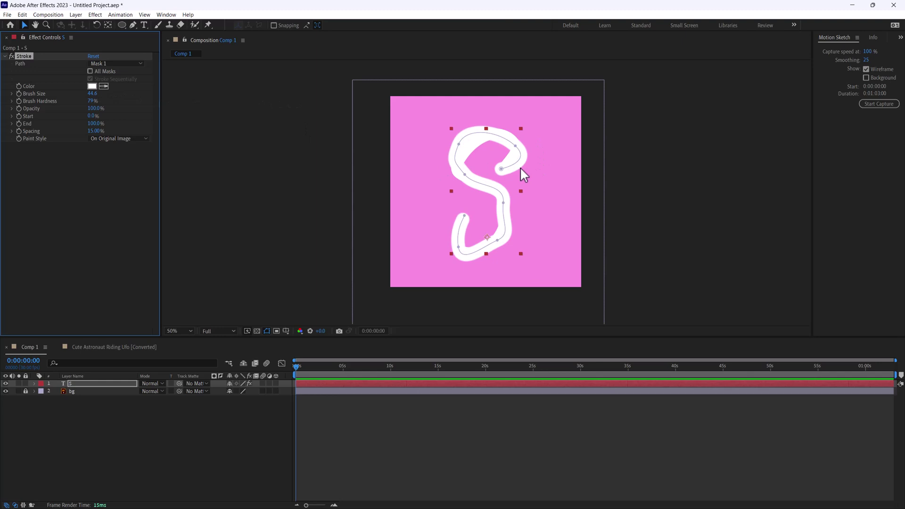
pyautogui.press('Delete')
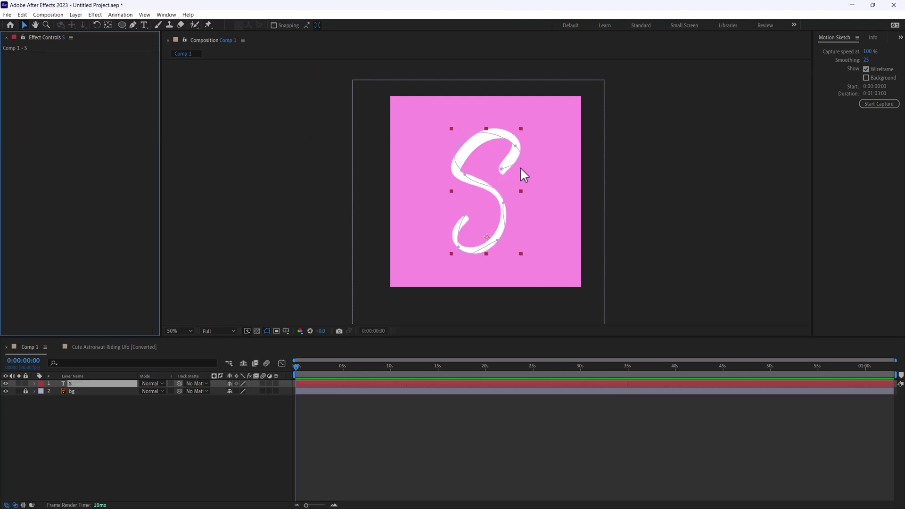
pyautogui.click(501, 175)
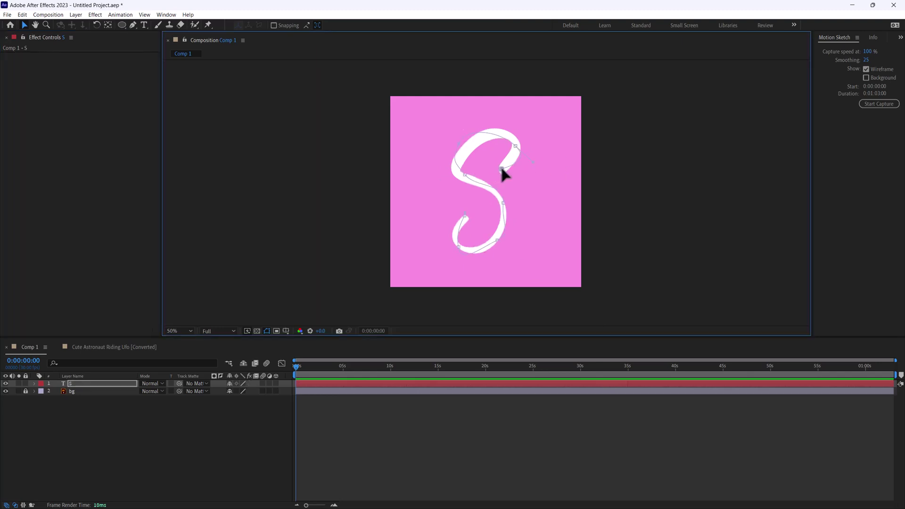
pyautogui.click(508, 177)
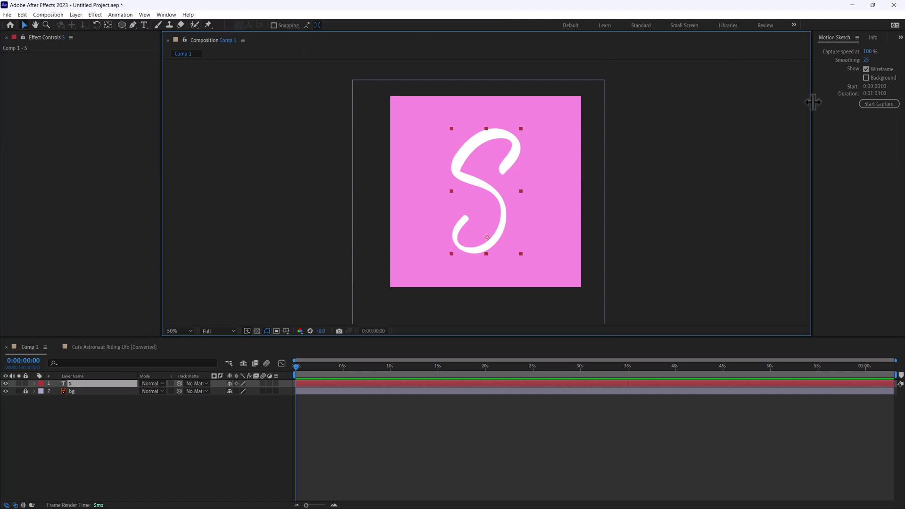
# Step: Turn off Motion Sketch Wireframe, record a trial motion on the S, then undo it
pyautogui.moveTo(811, 107); pyautogui.dragTo(698, 108)
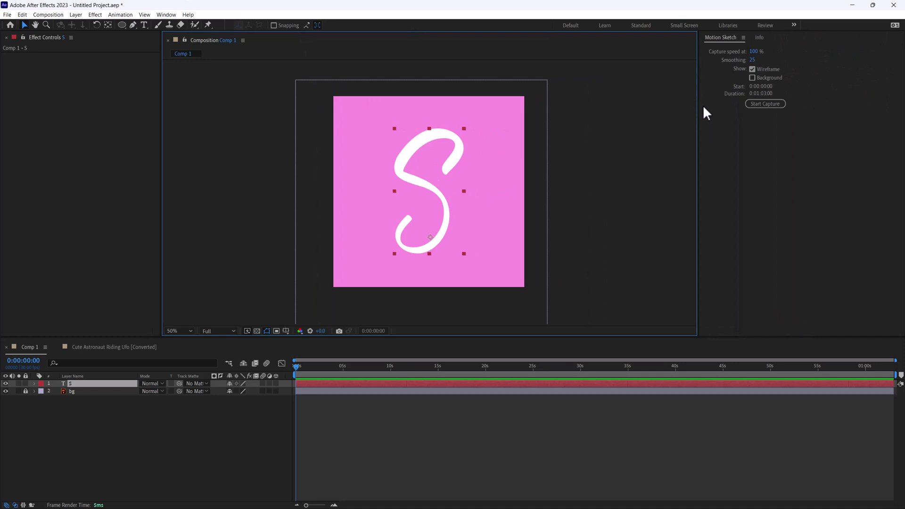
pyautogui.click(752, 69)
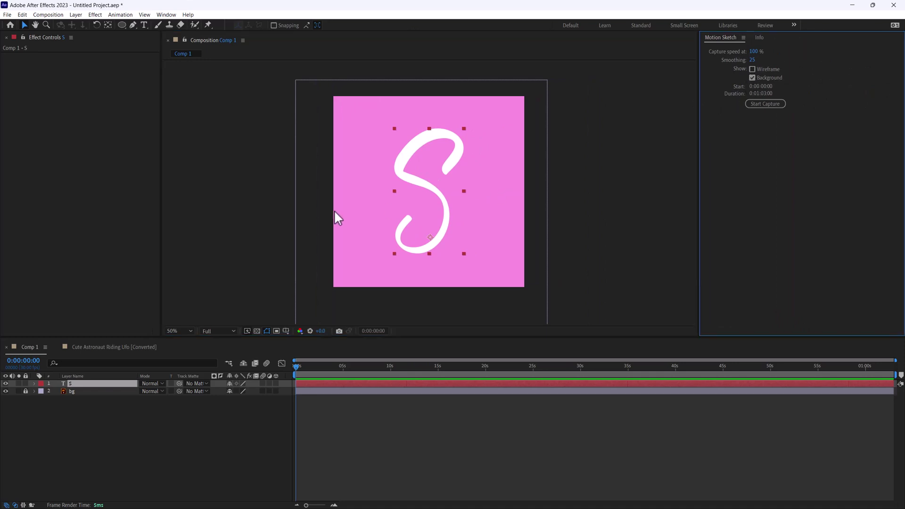
pyautogui.click(760, 104)
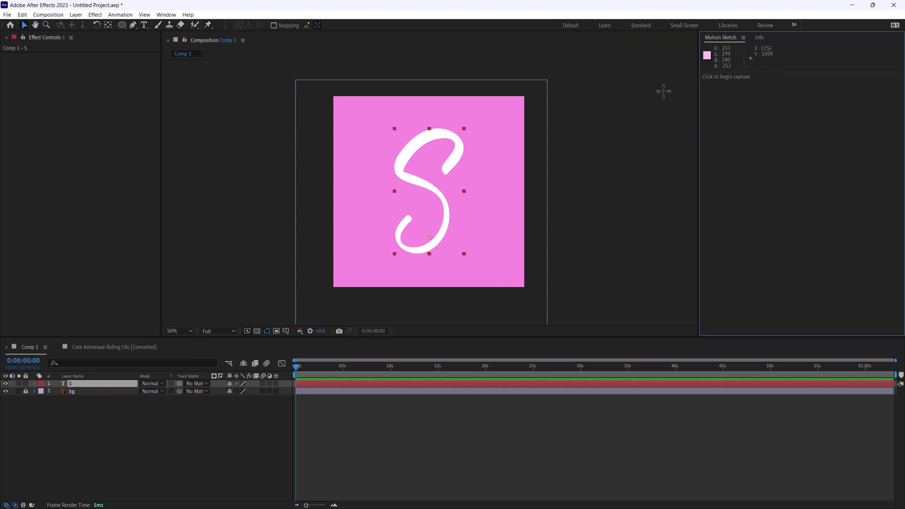
pyautogui.moveTo(448, 171)
pyautogui.mouseDown()
pyautogui.moveTo(460, 144)
pyautogui.moveTo(441, 134)
pyautogui.moveTo(417, 143)
pyautogui.moveTo(402, 165)
pyautogui.moveTo(405, 179)
pyautogui.moveTo(440, 196)
pyautogui.moveTo(445, 214)
pyautogui.moveTo(435, 245)
pyautogui.moveTo(406, 247)
pyautogui.moveTo(398, 240)
pyautogui.moveTo(404, 216)
pyautogui.moveTo(423, 216)
pyautogui.mouseUp()
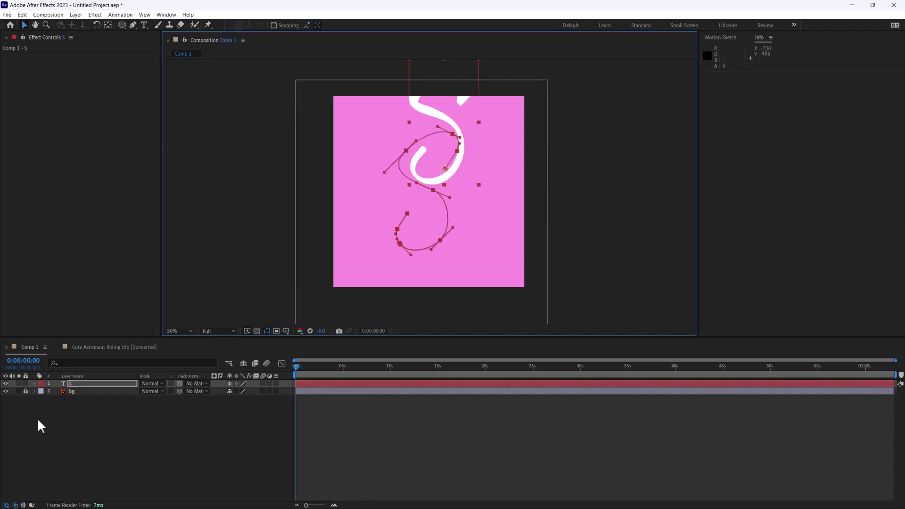
pyautogui.click(99, 382)
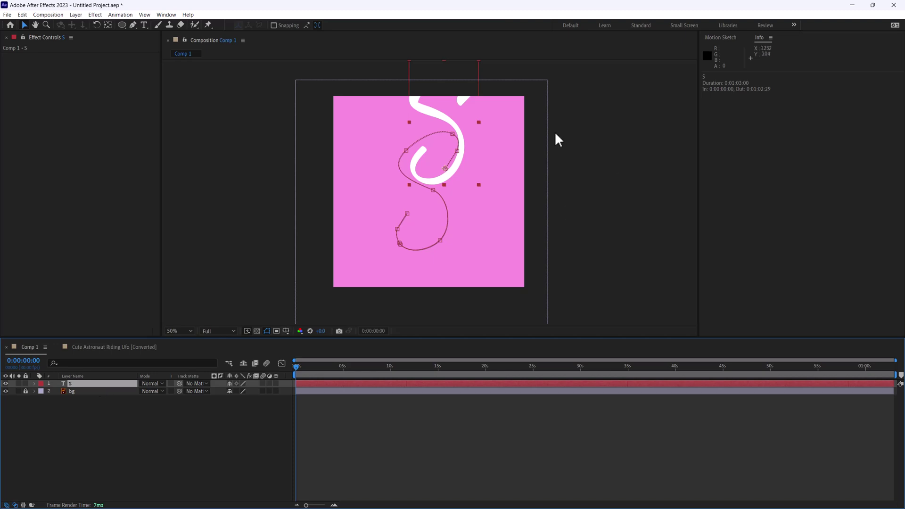
pyautogui.hotkey('ctrl', 'z')
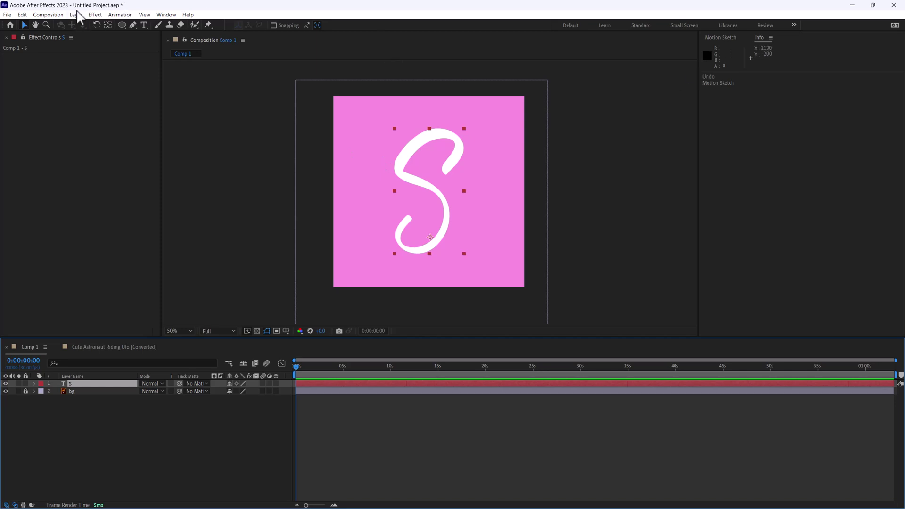
# Step: Add a Null 1 layer and motion-sketch it along the top curve of the S
pyautogui.click(74, 15)
pyautogui.moveTo(86, 25)
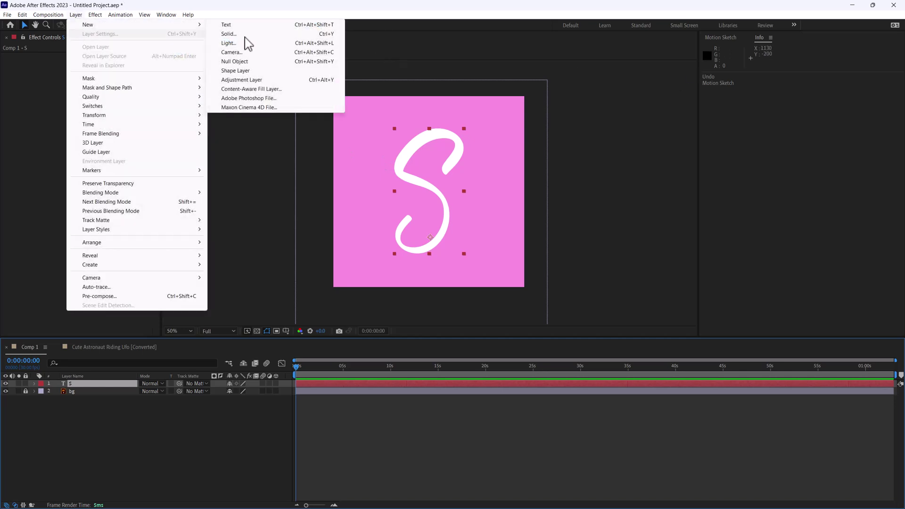
pyautogui.click(234, 62)
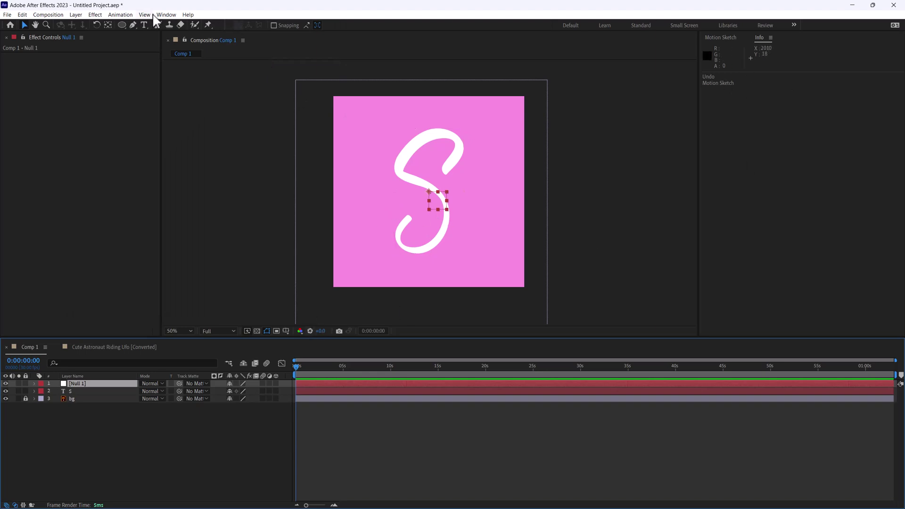
pyautogui.click(165, 15)
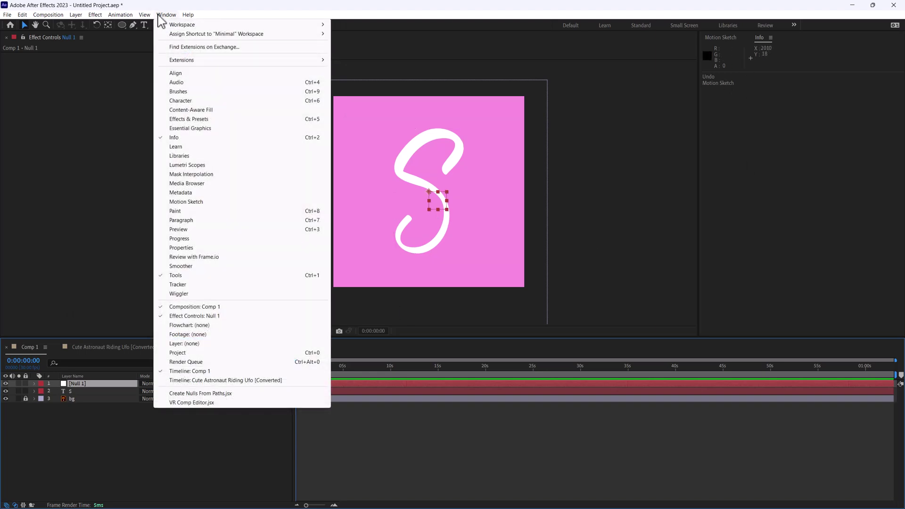
pyautogui.click(201, 202)
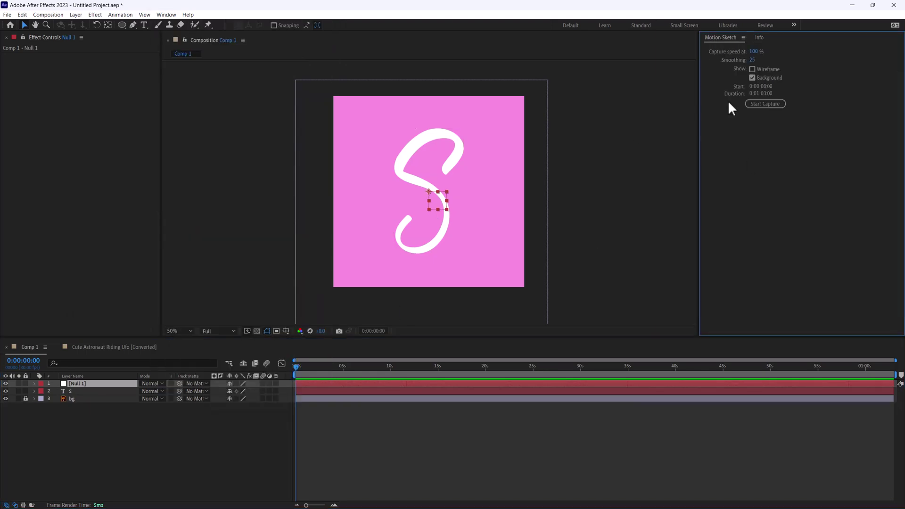
pyautogui.click(765, 104)
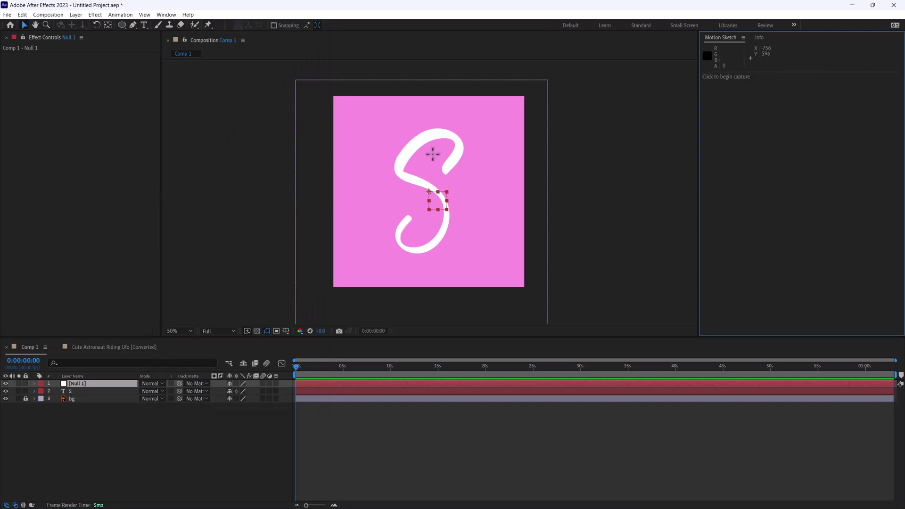
pyautogui.moveTo(447, 169)
pyautogui.mouseDown()
pyautogui.moveTo(456, 139)
pyautogui.moveTo(440, 133)
pyautogui.moveTo(406, 157)
pyautogui.moveTo(402, 174)
pyautogui.moveTo(442, 196)
pyautogui.moveTo(447, 219)
pyautogui.moveTo(440, 238)
pyautogui.moveTo(417, 252)
pyautogui.moveTo(403, 246)
pyautogui.moveTo(408, 217)
pyautogui.mouseUp()
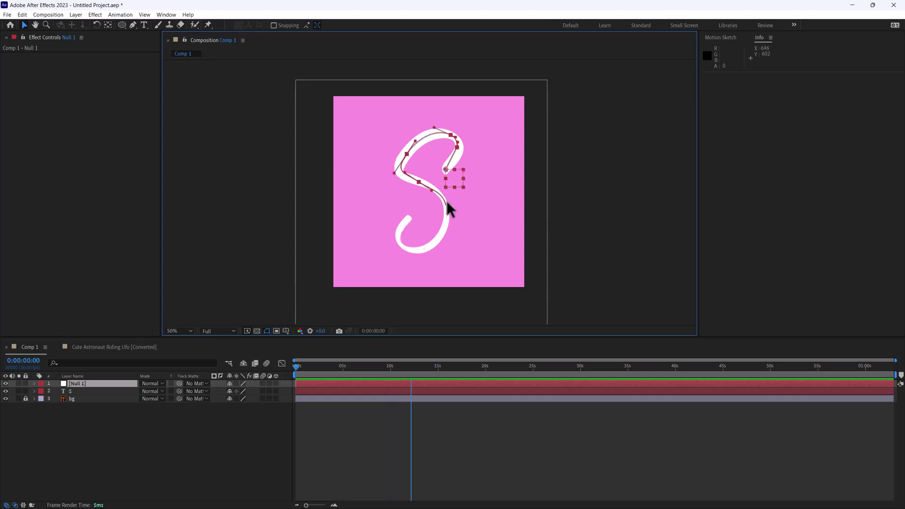
# Step: Reveal and select Null 1's Position keyframes, then scrub the timeline to check the motion
pyautogui.click(69, 383)
pyautogui.press('u')
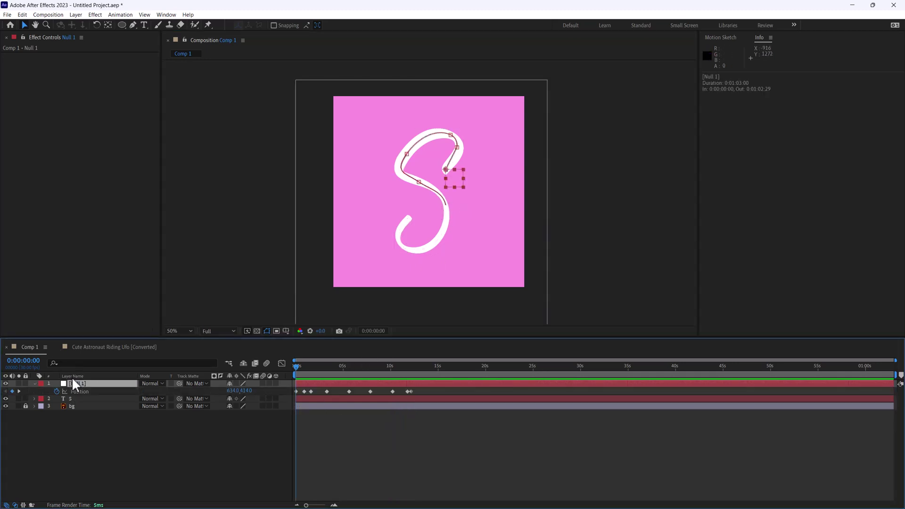
pyautogui.click(80, 391)
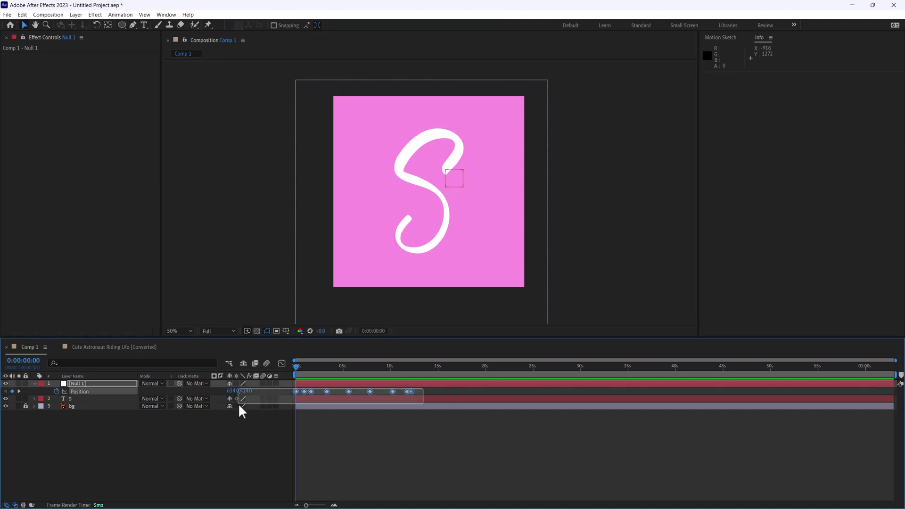
pyautogui.moveTo(306, 368); pyautogui.dragTo(264, 363)
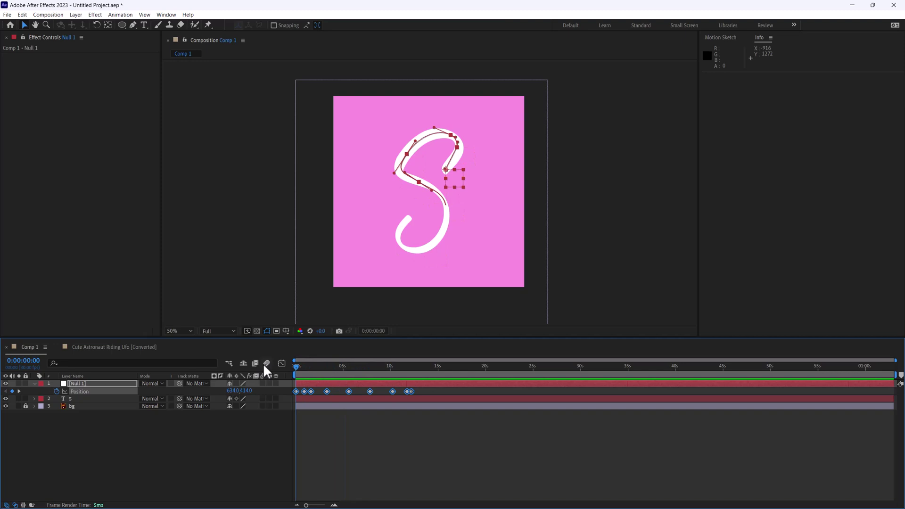
# Step: Pre-compose the S text layer with default settings, creating the S Comp 1 layer
pyautogui.click(89, 390)
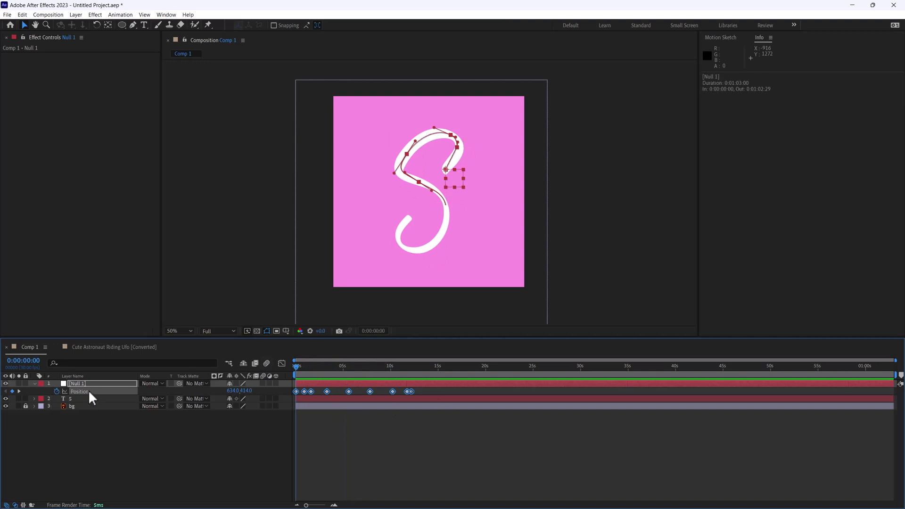
pyautogui.click(72, 398)
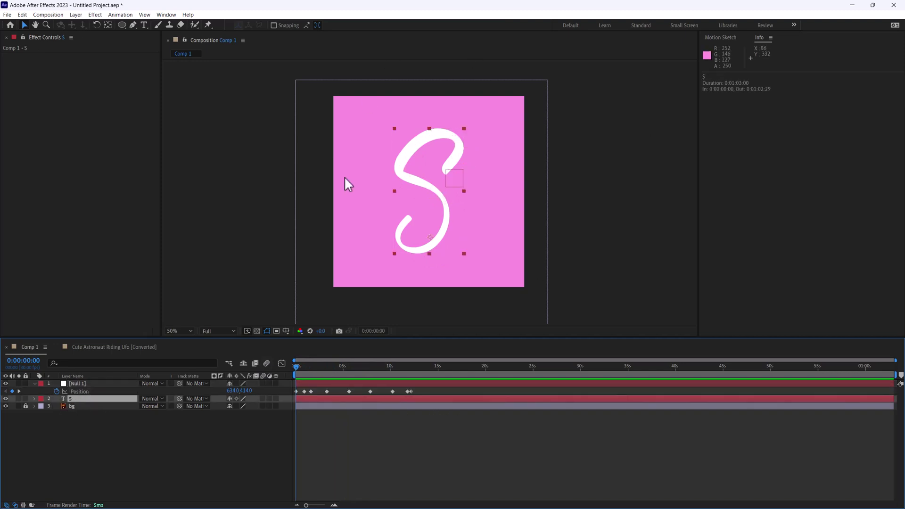
pyautogui.rightClick(91, 403)
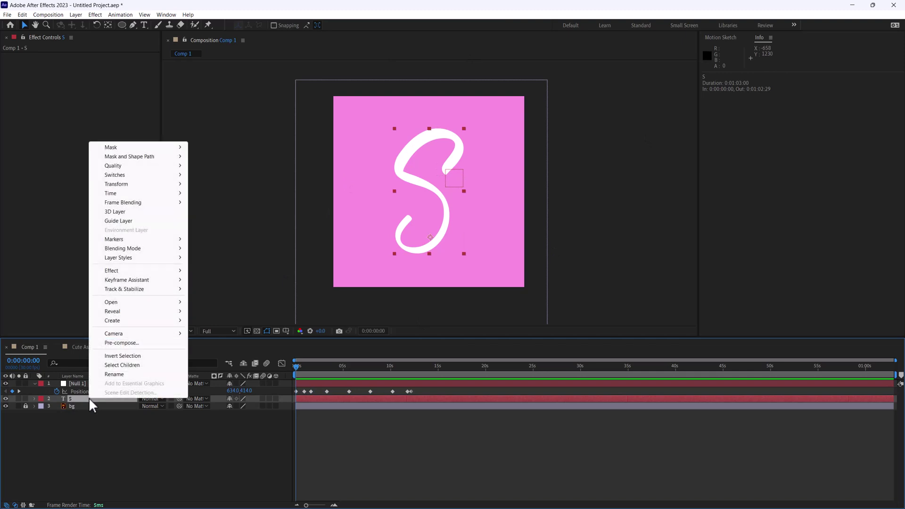
pyautogui.click(88, 397)
pyautogui.rightClick(89, 396)
pyautogui.click(114, 373)
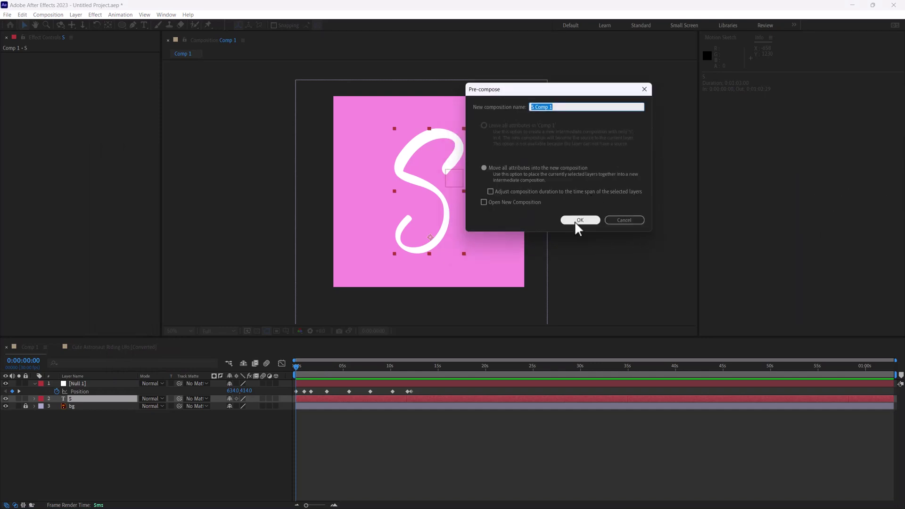
pyautogui.click(579, 219)
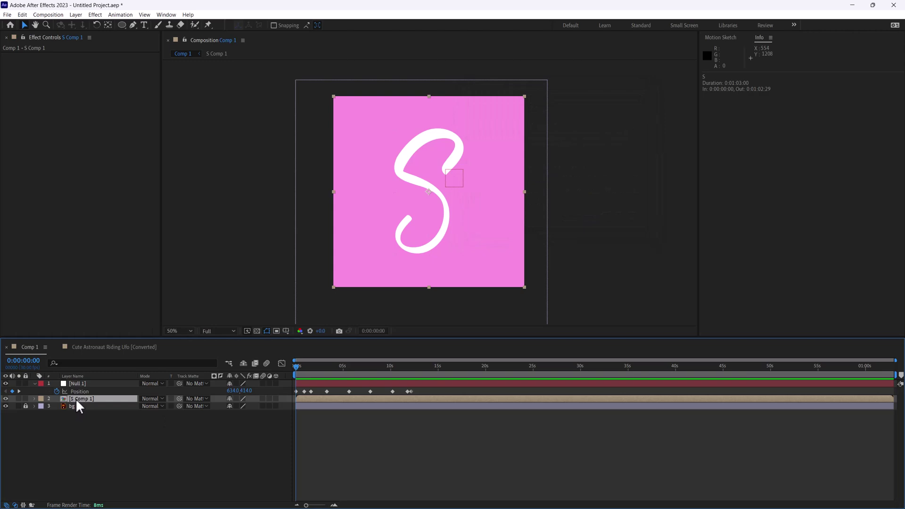
# Step: Add a Pen mask to S Comp 1 and paste Null 1's nine Position keyframes into its Mask Path
pyautogui.click(133, 25)
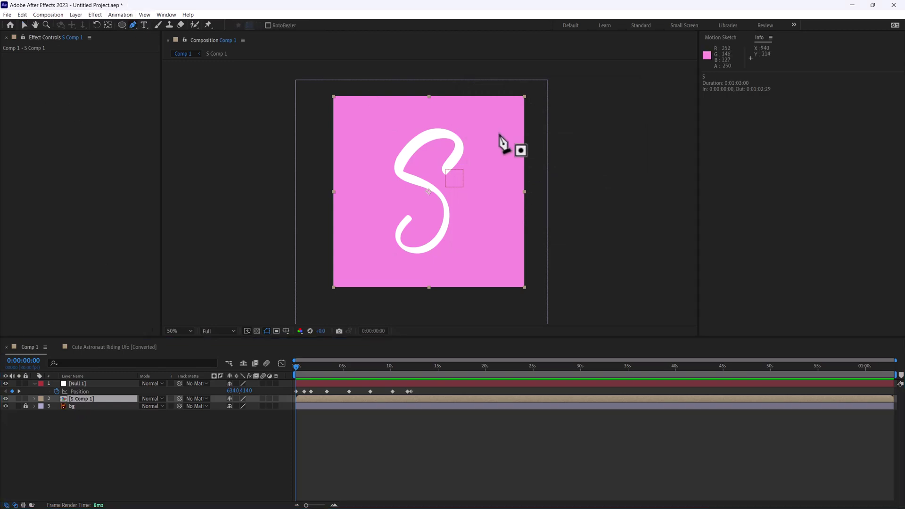
pyautogui.click(454, 139)
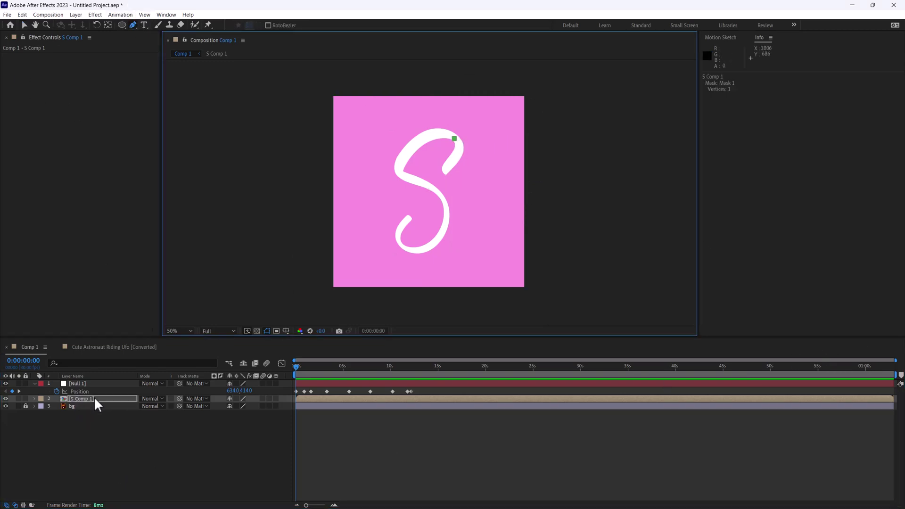
pyautogui.press('m')
pyautogui.press('m')
pyautogui.press('m')
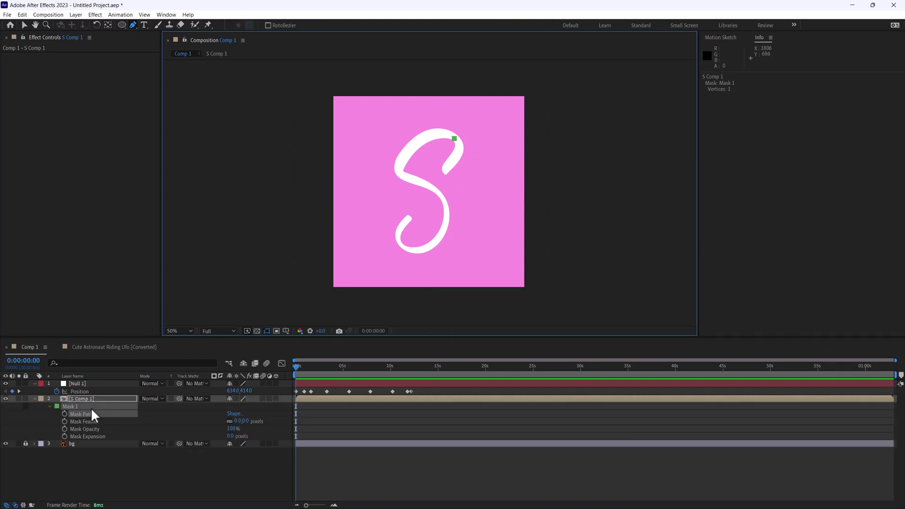
pyautogui.click(83, 391)
pyautogui.hotkey('ctrl', 'c')
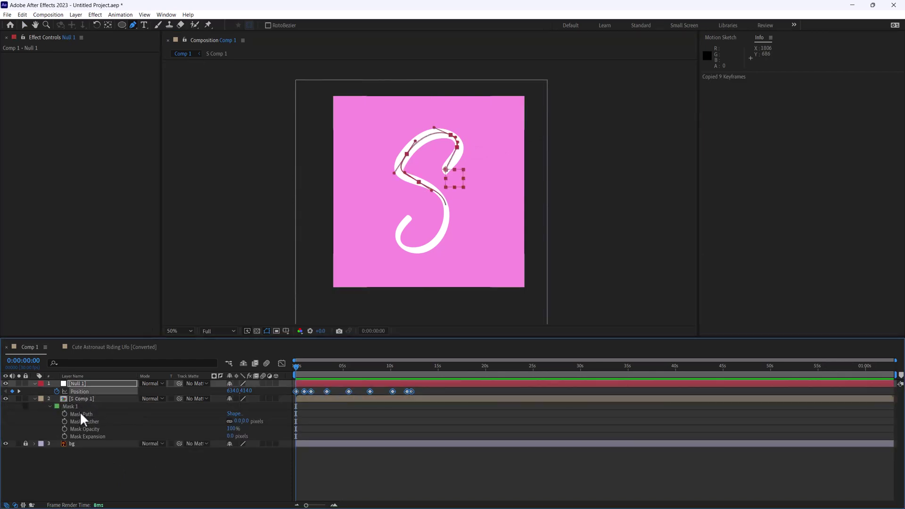
pyautogui.click(80, 411)
pyautogui.hotkey('ctrl', 'v')
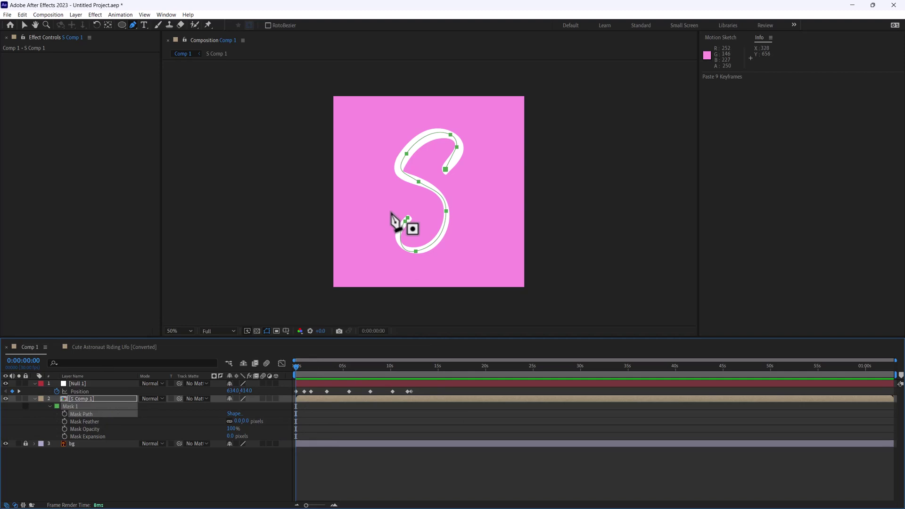
# Step: Delete the Null 1 layer and select S Comp 1's Mask 1
pyautogui.click(79, 384)
pyautogui.press('Delete')
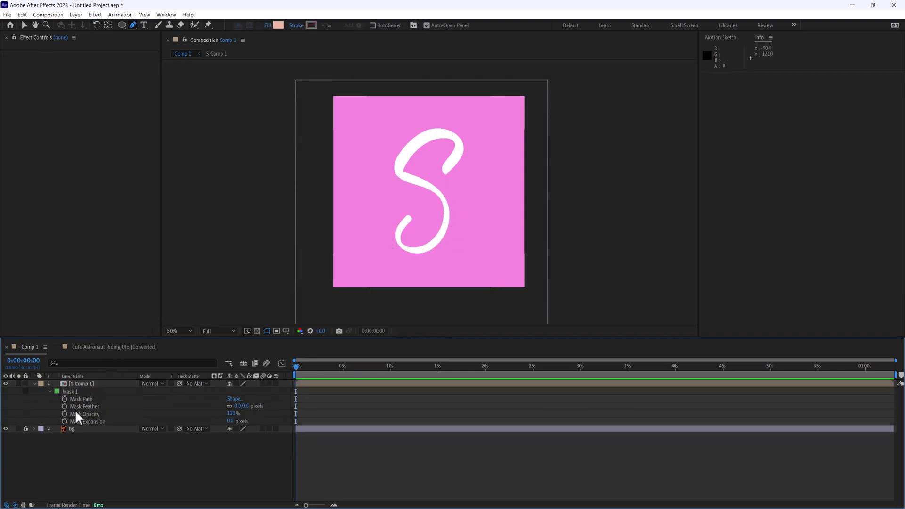
pyautogui.click(82, 389)
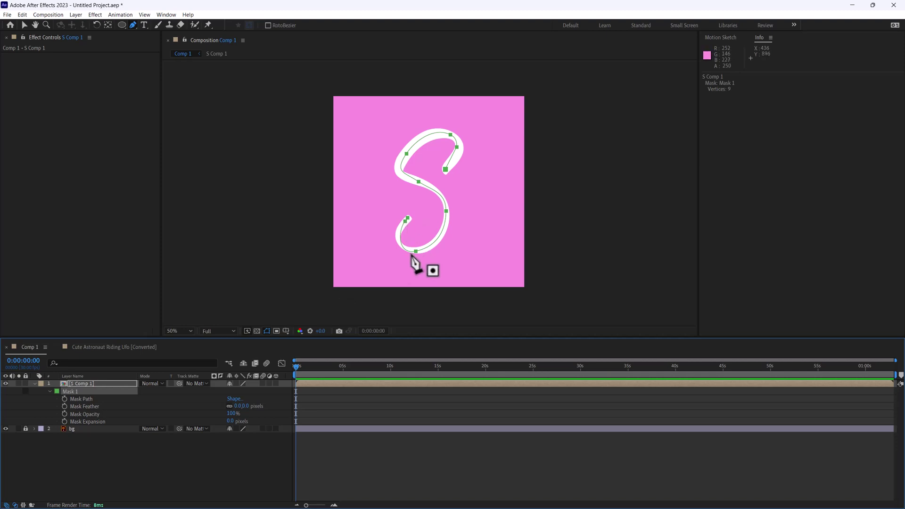
# Step: Apply Generate > Stroke to S Comp 1 with a red colour and brush size 50.3
pyautogui.click(97, 15)
pyautogui.moveTo(158, 151)
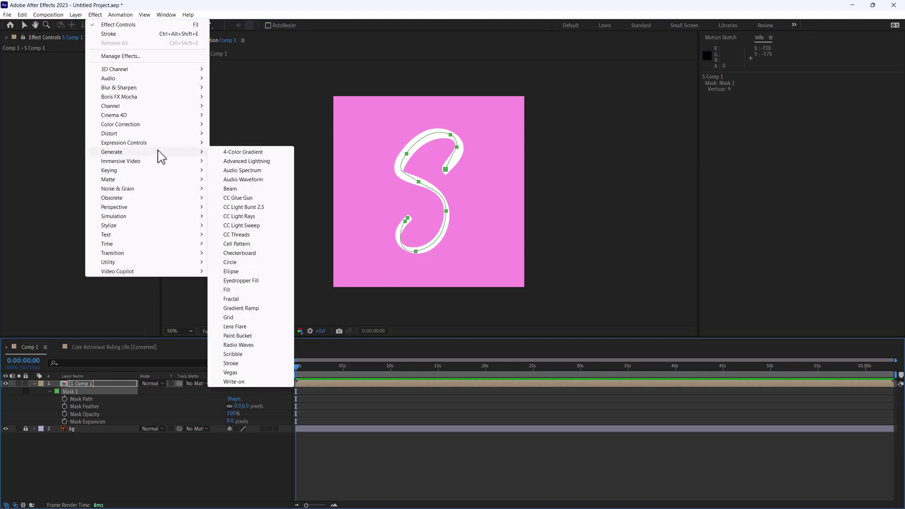
pyautogui.click(250, 364)
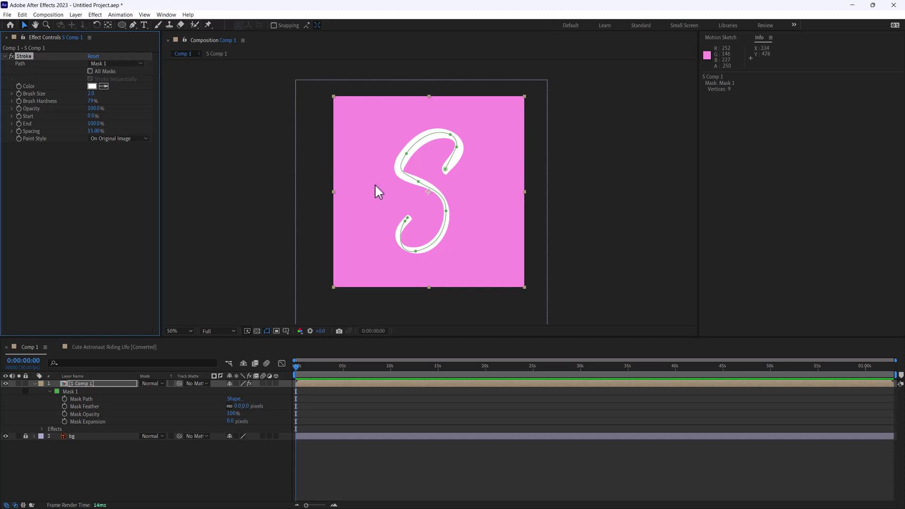
pyautogui.click(91, 86)
pyautogui.moveTo(564, 141); pyautogui.dragTo(614, 98)
pyautogui.click(716, 86)
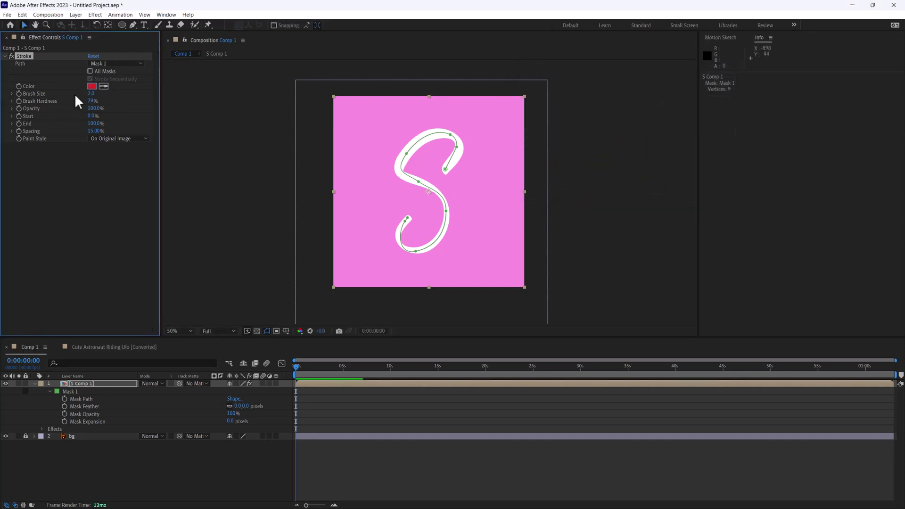
pyautogui.moveTo(97, 93); pyautogui.dragTo(330, 119)
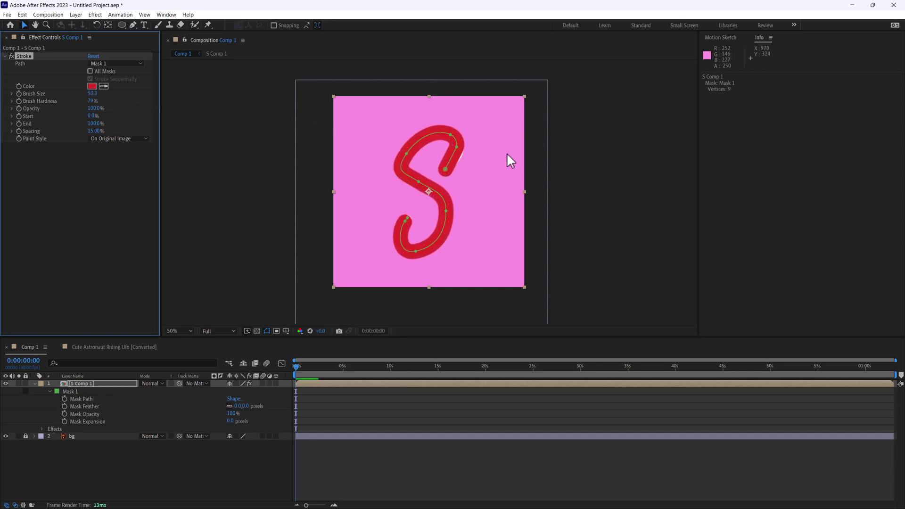
pyautogui.click(462, 150)
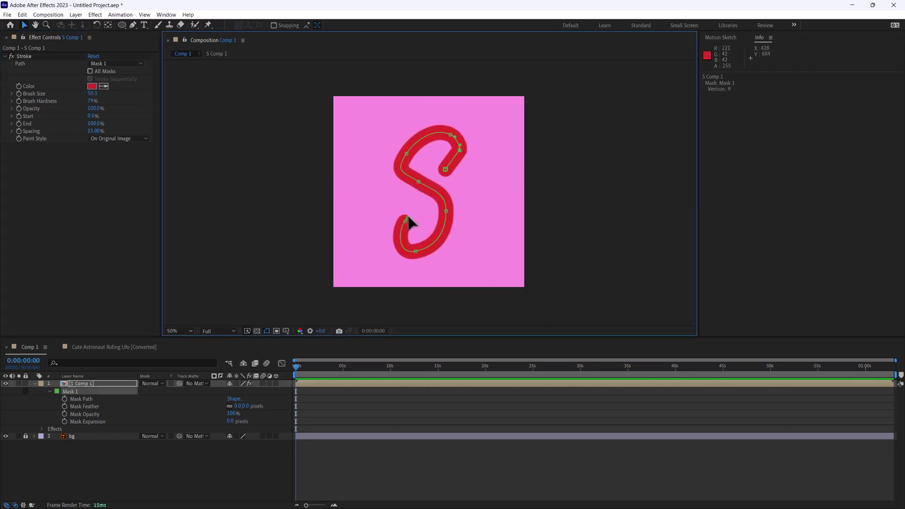
# Step: Nudge the mask's end point, set Paint Style to Reveal Original Image and End to 0%
pyautogui.moveTo(407, 218); pyautogui.dragTo(412, 213)
pyautogui.click(124, 139)
pyautogui.click(130, 167)
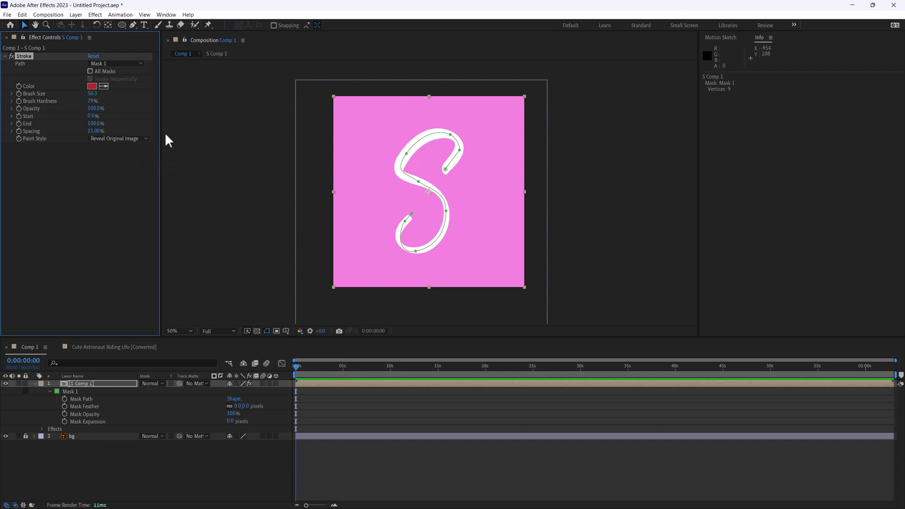
pyautogui.moveTo(94, 124)
pyautogui.mouseDown()
pyautogui.moveTo(65, 123)
pyautogui.moveTo(143, 122)
pyautogui.mouseUp()
# Step: Play the Cute Astronaut Riding Ufo composition and return the playhead to 0:00:00:00
pyautogui.click(121, 348)
pyautogui.press('space')
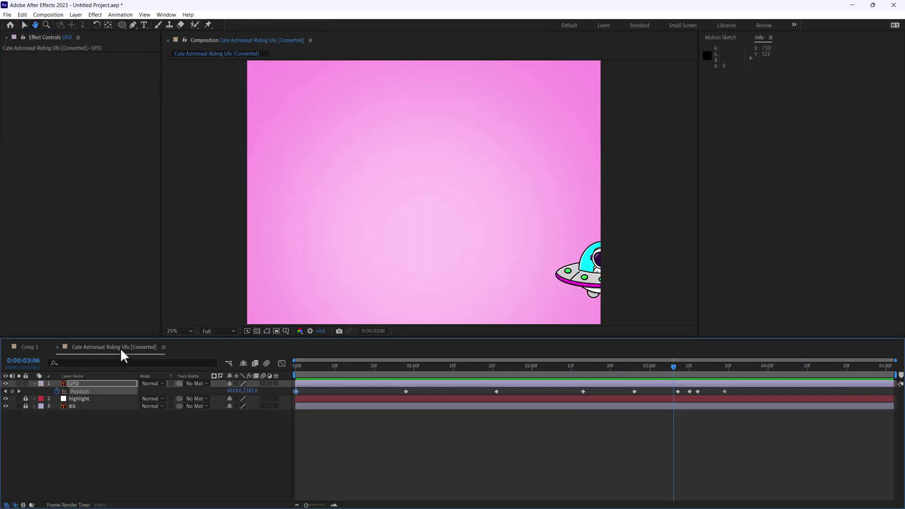
pyautogui.moveTo(311, 367); pyautogui.dragTo(277, 364)
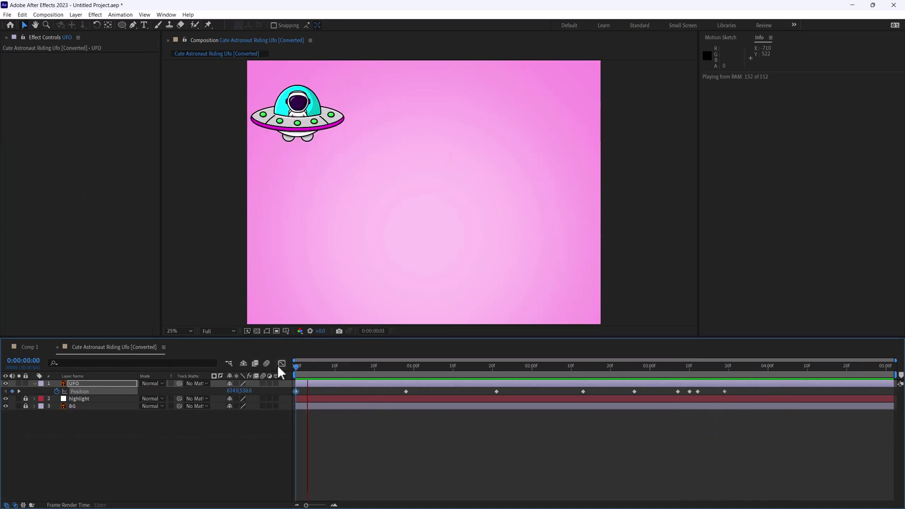